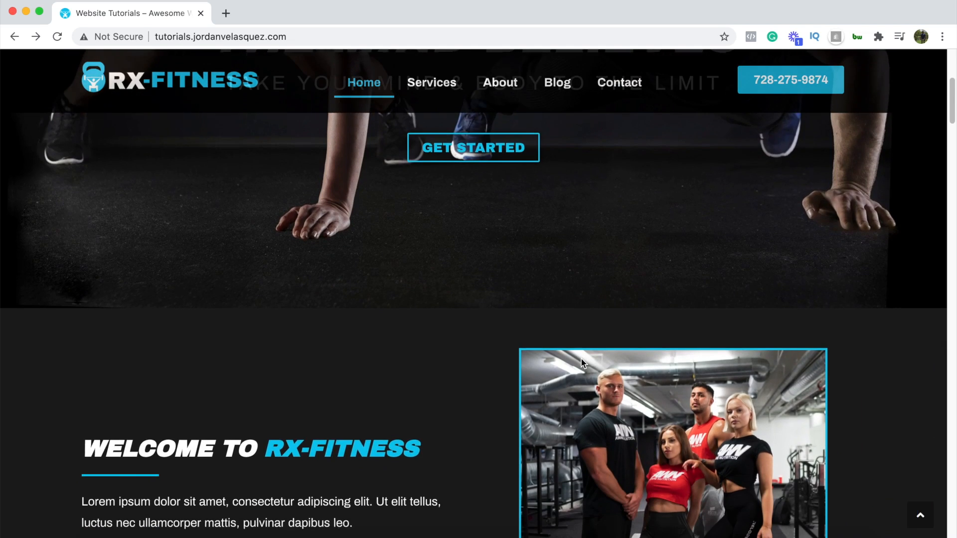
- Scroll through the RX-Fitness demo homepage to preview its sticky header across each section
scroll(581, 359, up, 4)
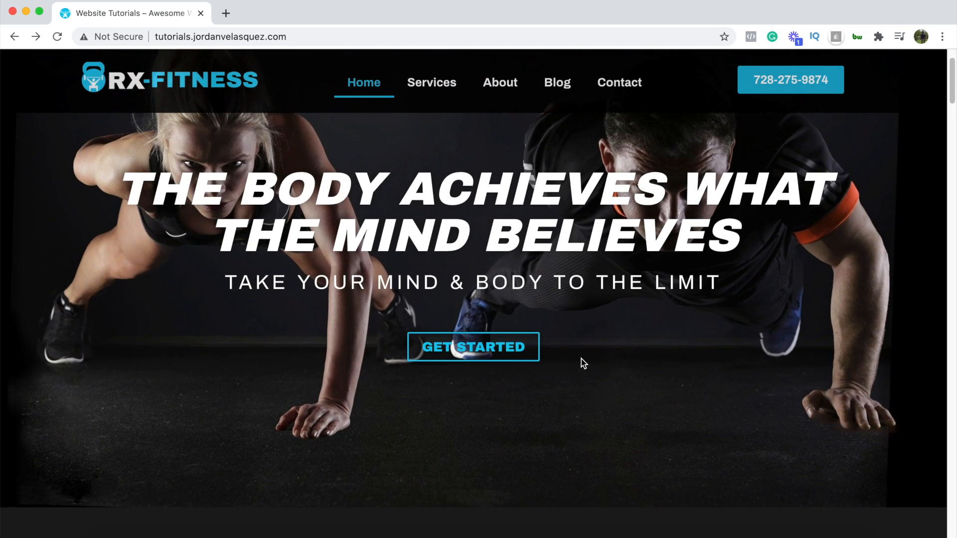
scroll(581, 359, down, 5)
scroll(581, 359, down, 6)
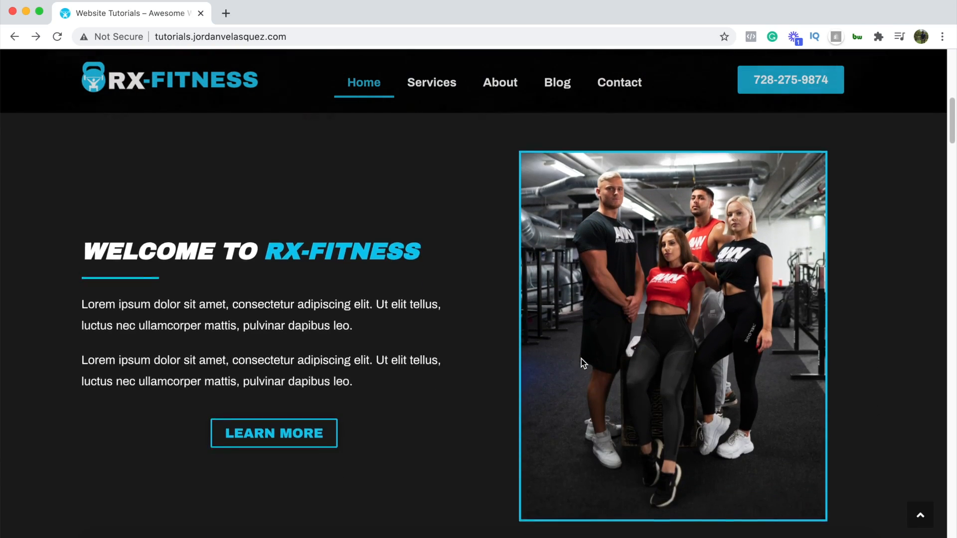
scroll(581, 359, down, 8)
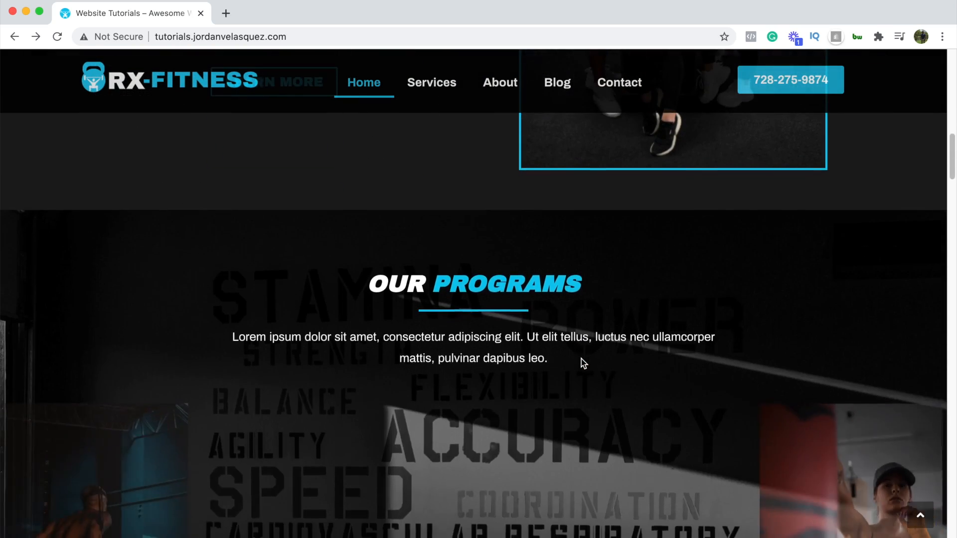
scroll(544, 354, down, 7)
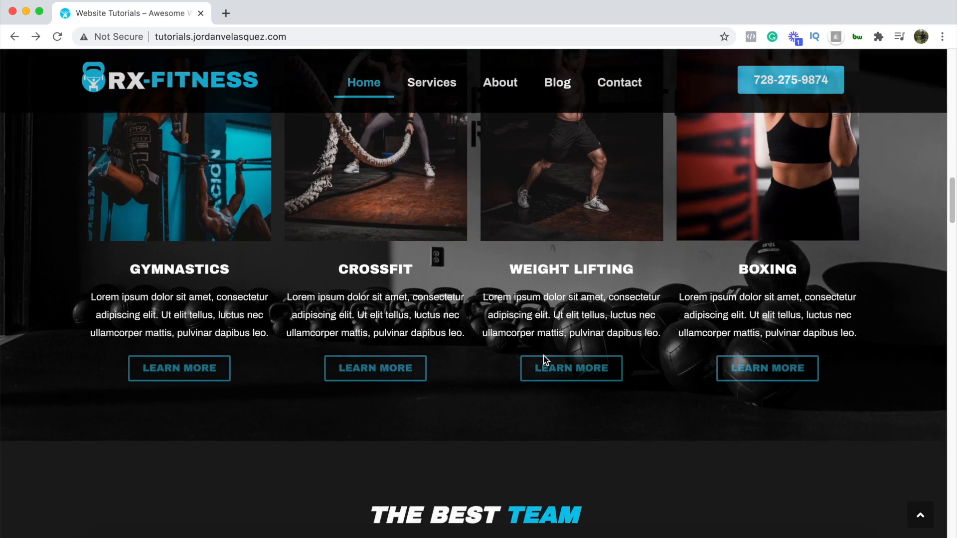
scroll(545, 358, up, 20)
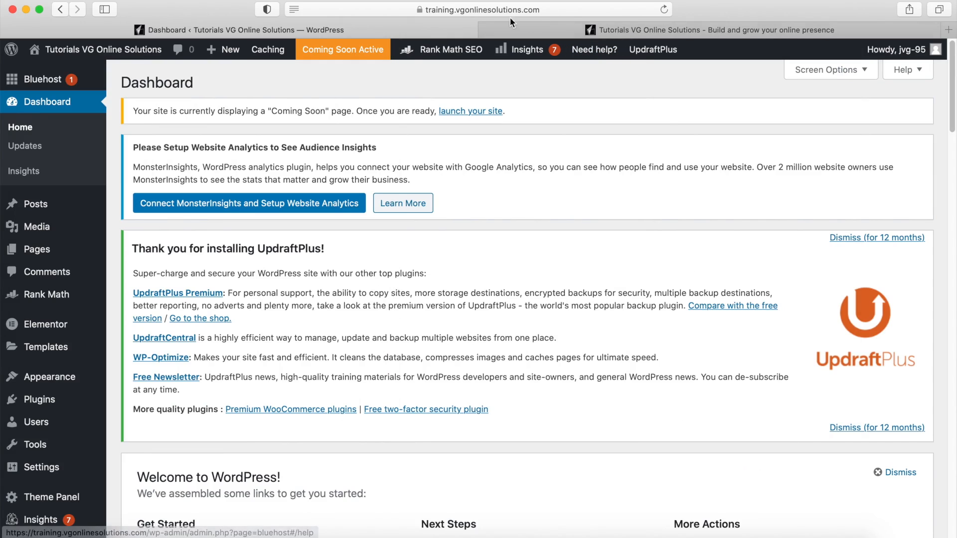
- Check the site's current front page, then go to Settings > Reading in the dashboard
click(619, 29)
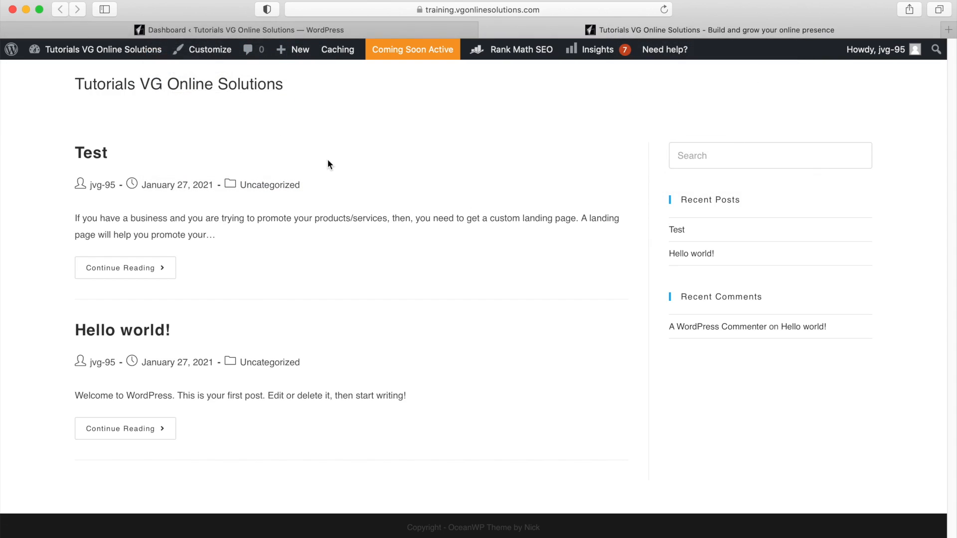
click(315, 29)
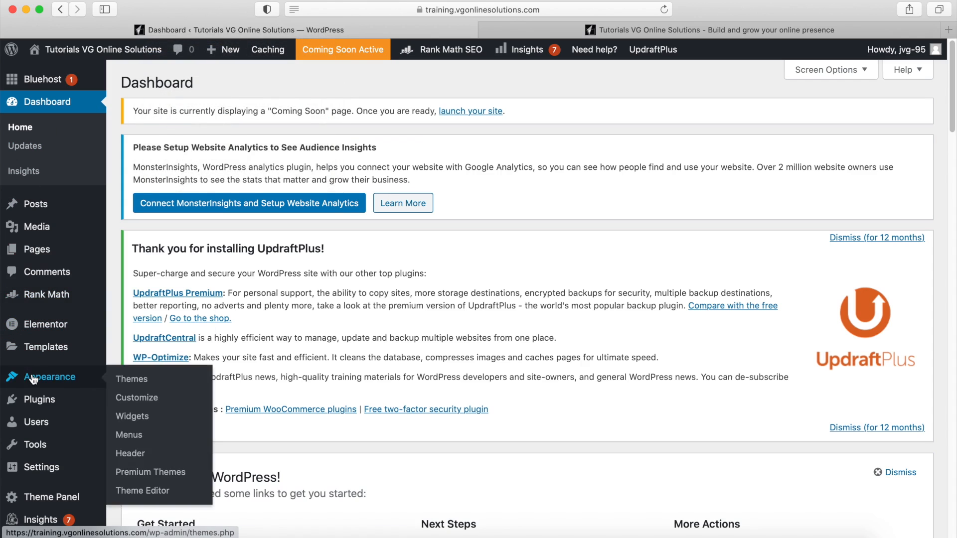
mouse_move(39, 467)
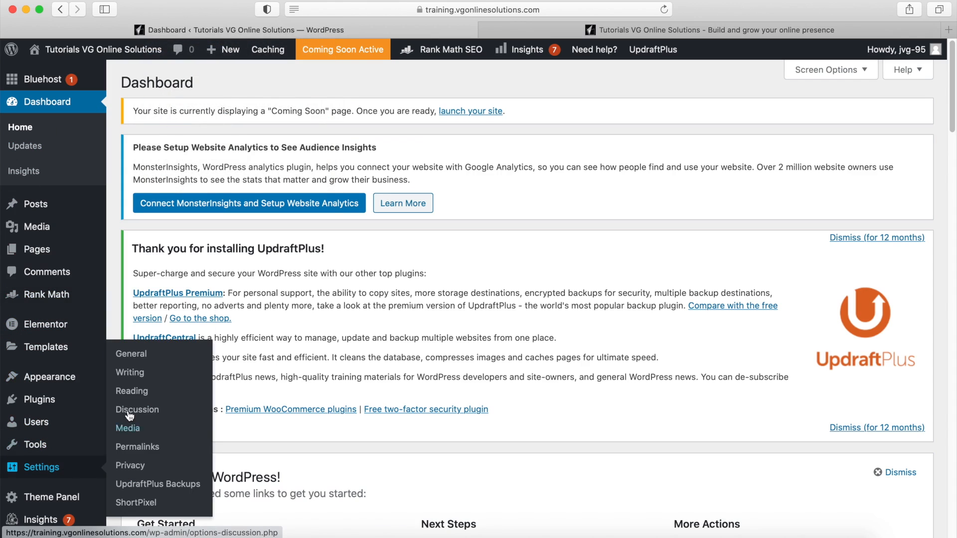
click(137, 394)
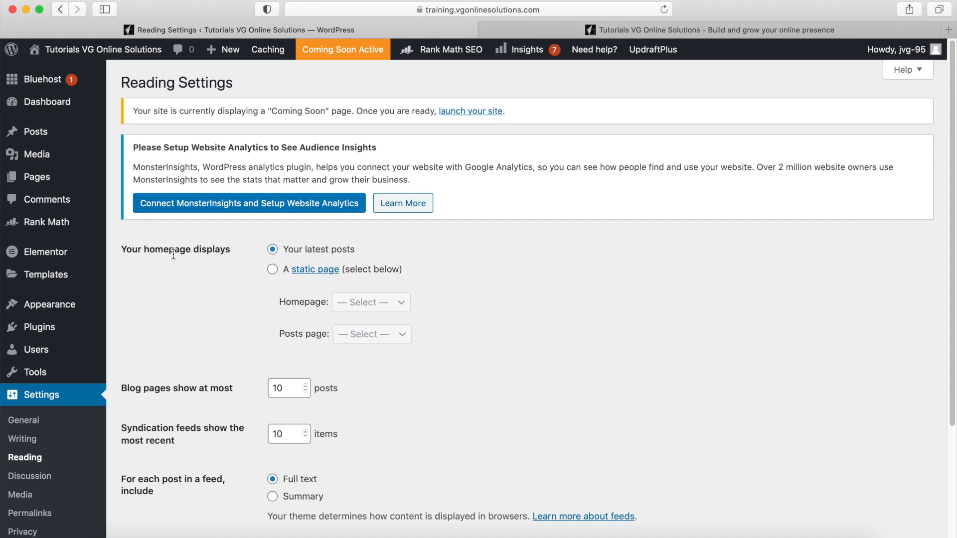
- Set the homepage to the static page Home, leave Posts page unset, and save
click(272, 270)
click(403, 305)
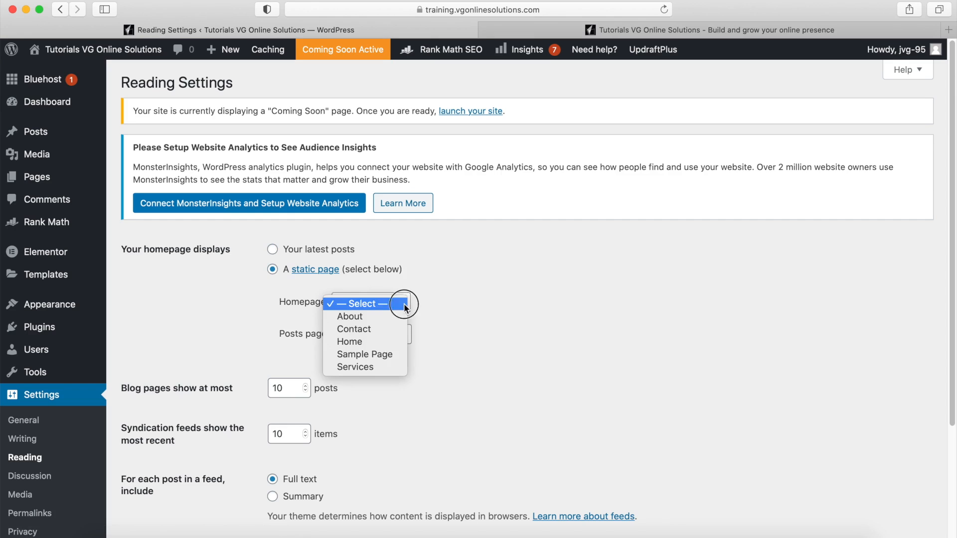
click(373, 340)
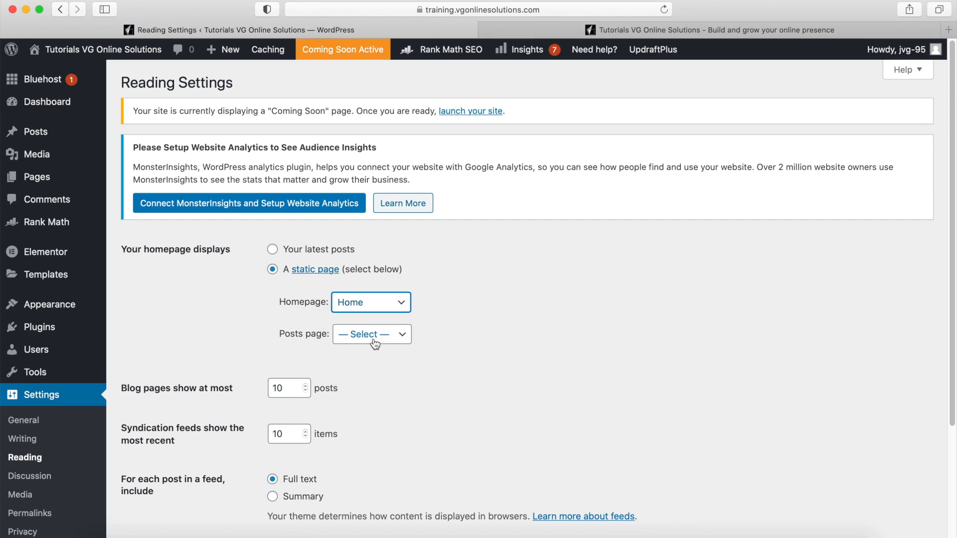
click(347, 339)
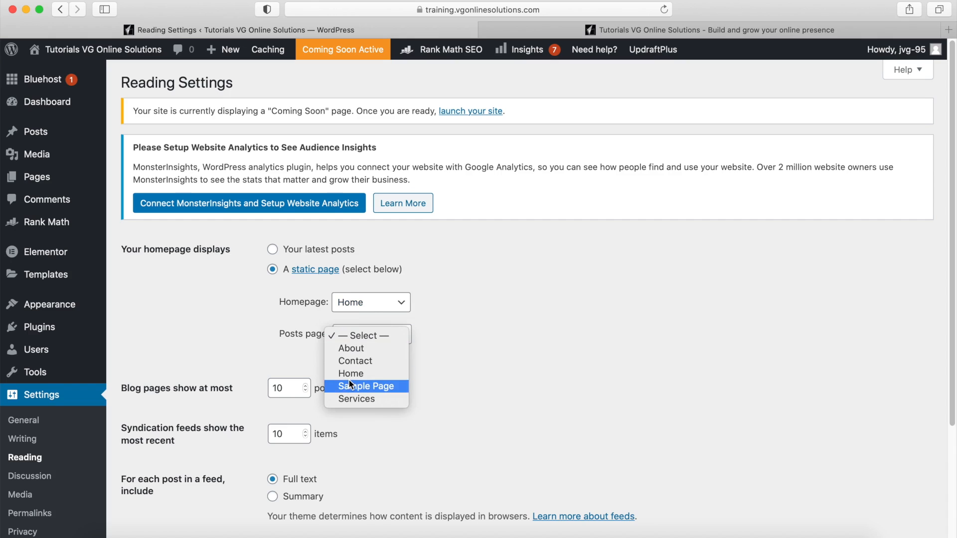
click(254, 338)
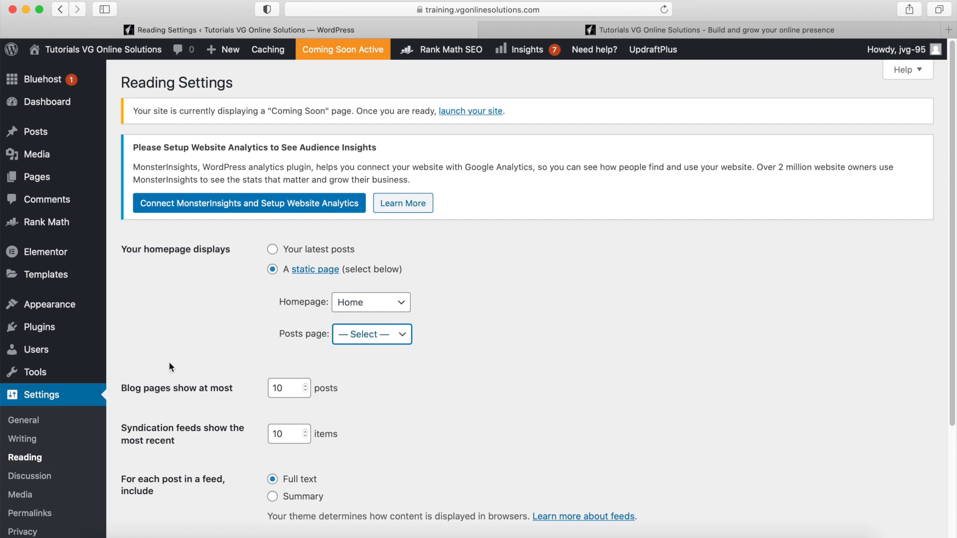
scroll(197, 352, down, 5)
click(161, 467)
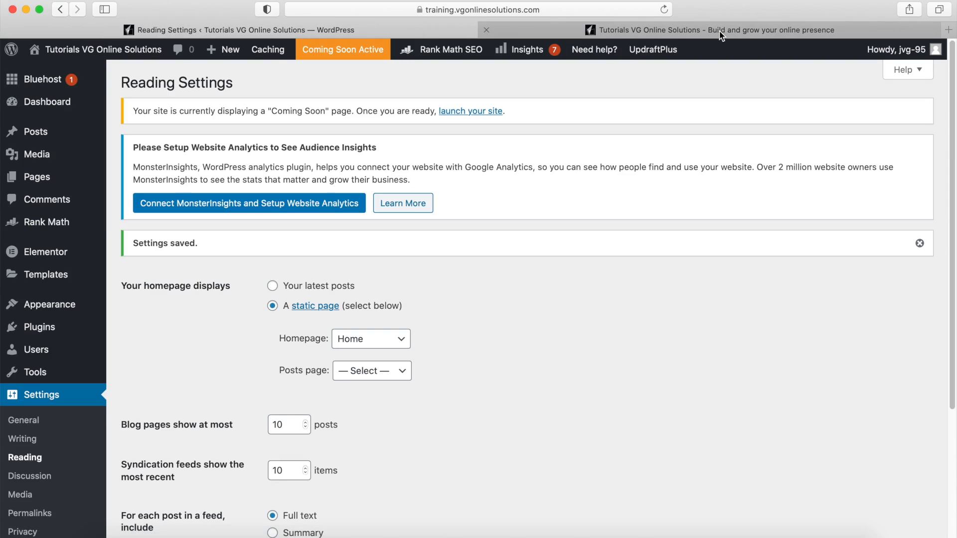
click(718, 30)
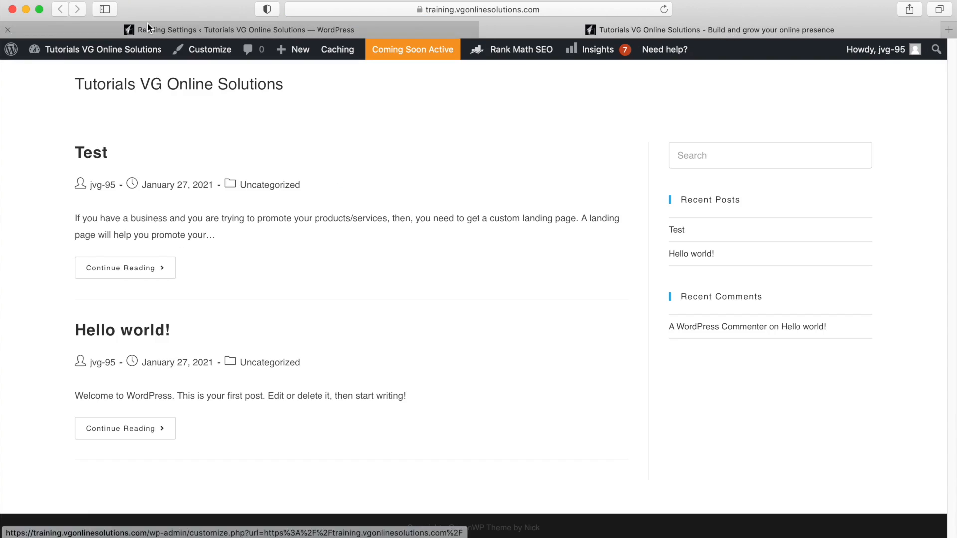
- Reload the live site to see Home as the homepage and compare it with the RX-Fitness demo
click(664, 10)
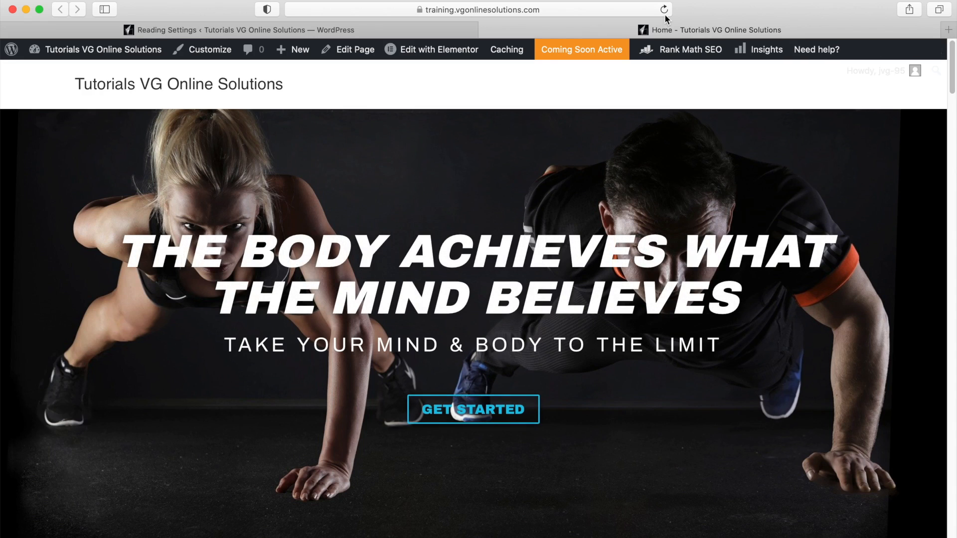
key(ctrl+Left)
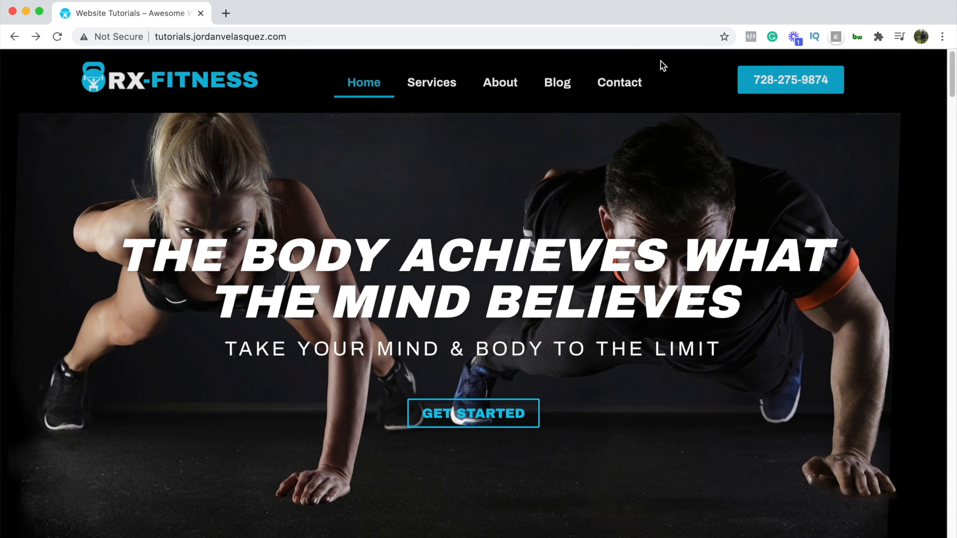
key(ctrl+Right)
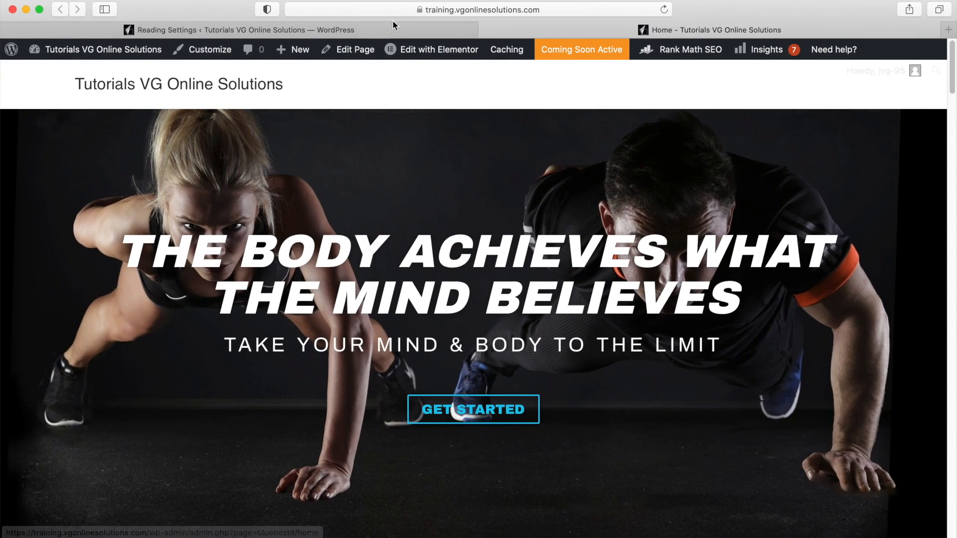
- Return to the admin and go to Appearance > Menus
click(378, 24)
mouse_move(33, 336)
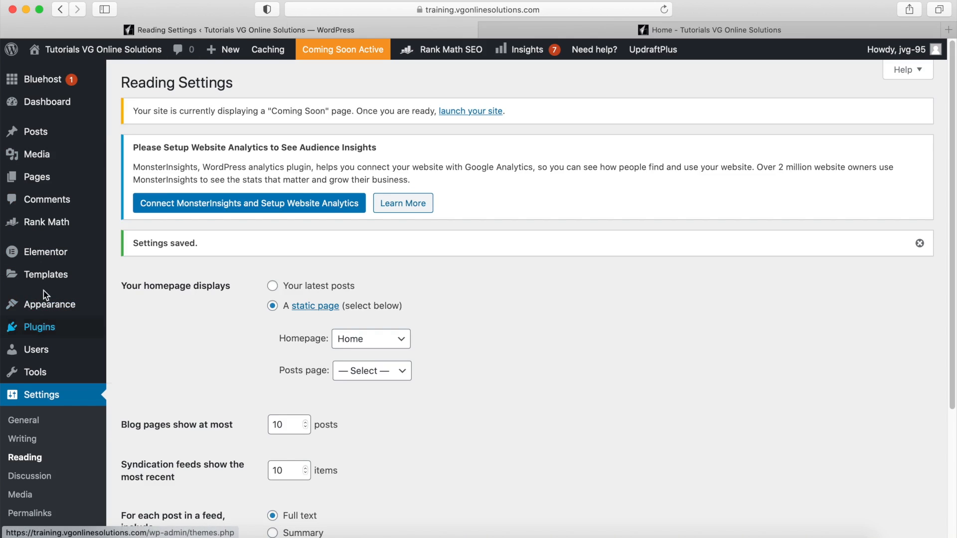
mouse_move(43, 304)
click(137, 362)
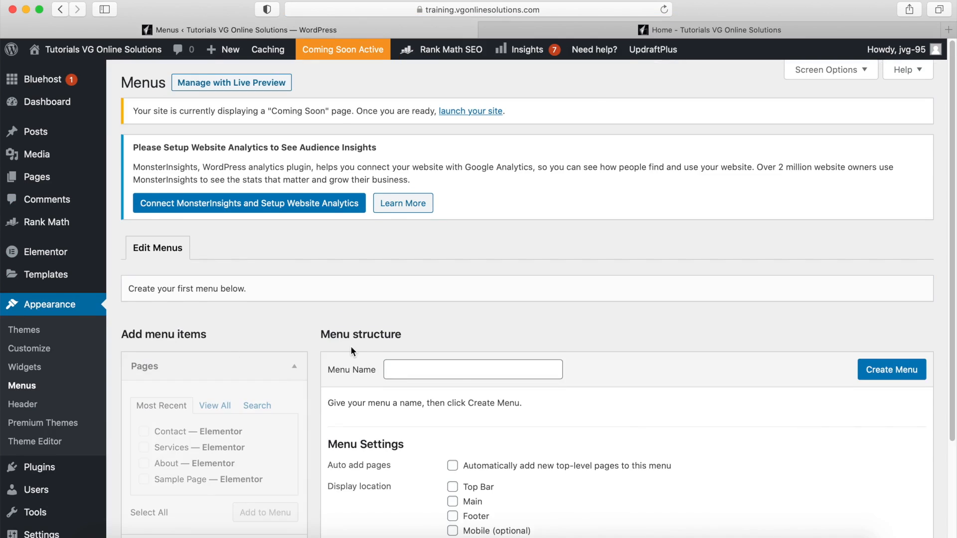
- Create a menu named 'Main Menu' and assign it to the Main location
scroll(352, 345, down, 3)
click(436, 283)
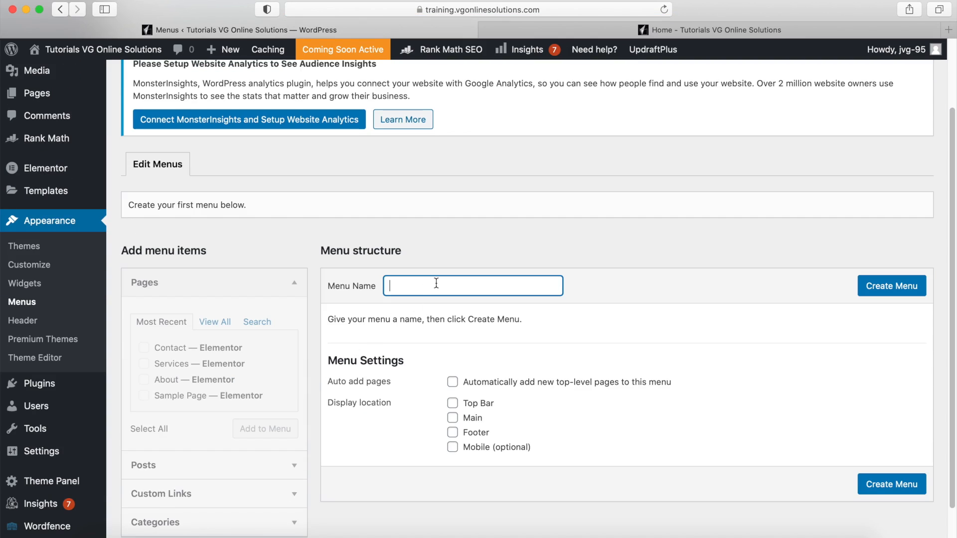
text(Main Menu)
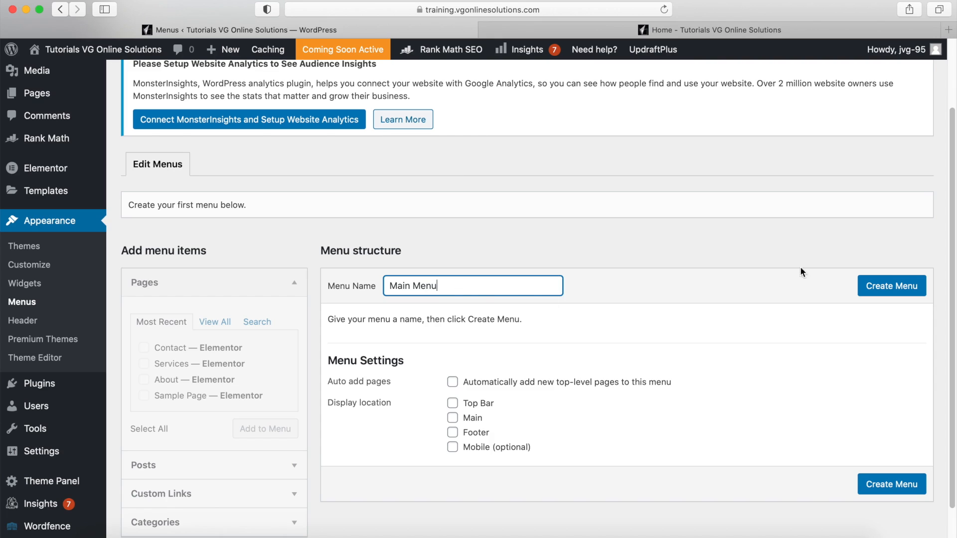
click(890, 287)
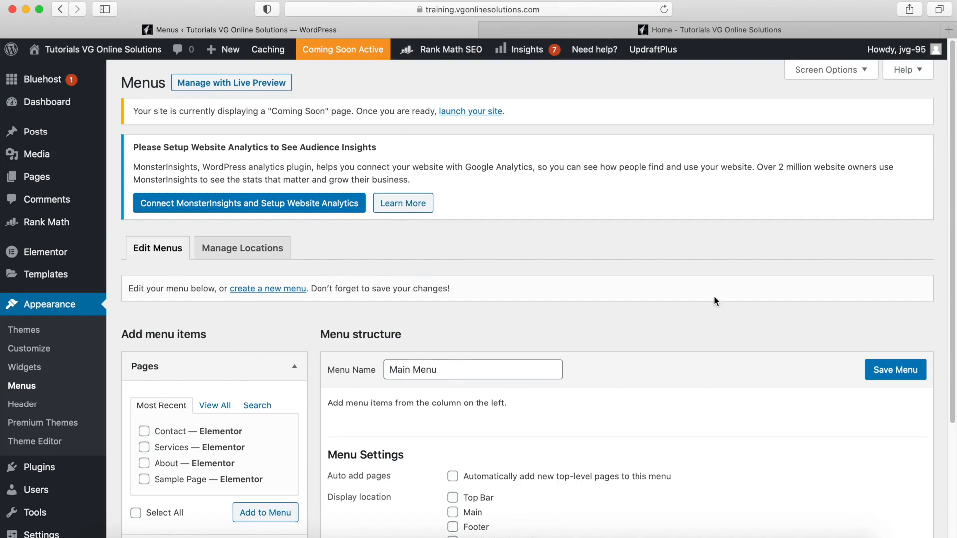
scroll(467, 349, down, 3)
click(451, 361)
click(920, 224)
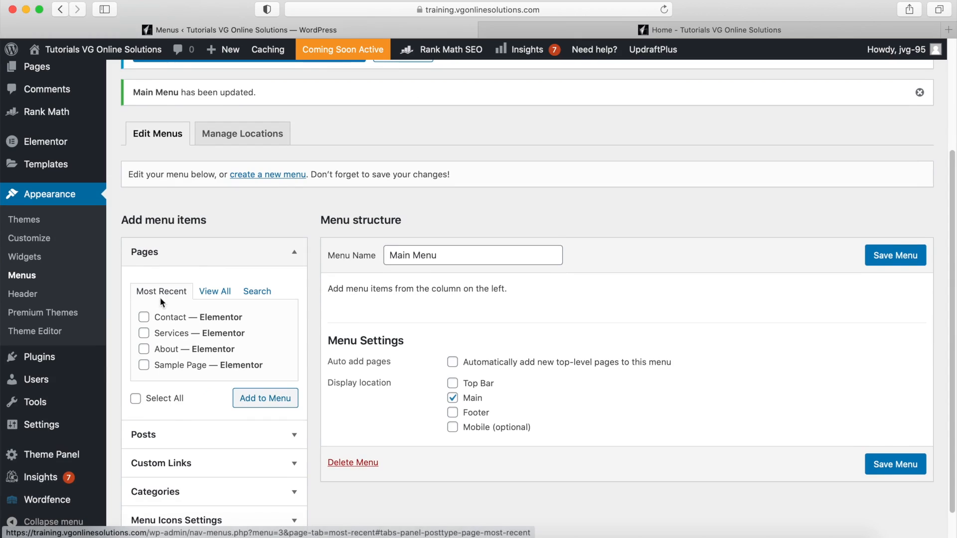
- Add Home, Services, About and Contact pages, move Services below Home, and save
click(225, 294)
click(173, 340)
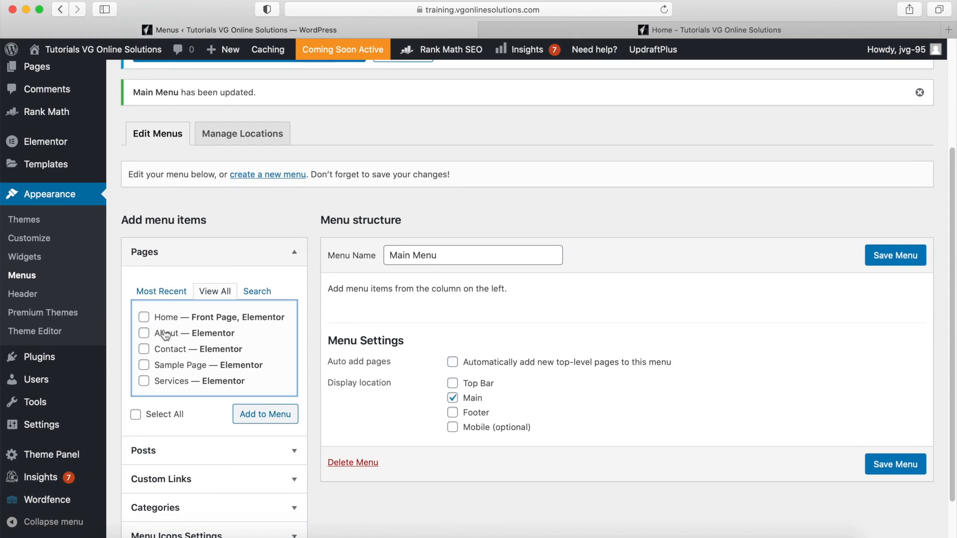
click(144, 317)
click(144, 381)
click(270, 415)
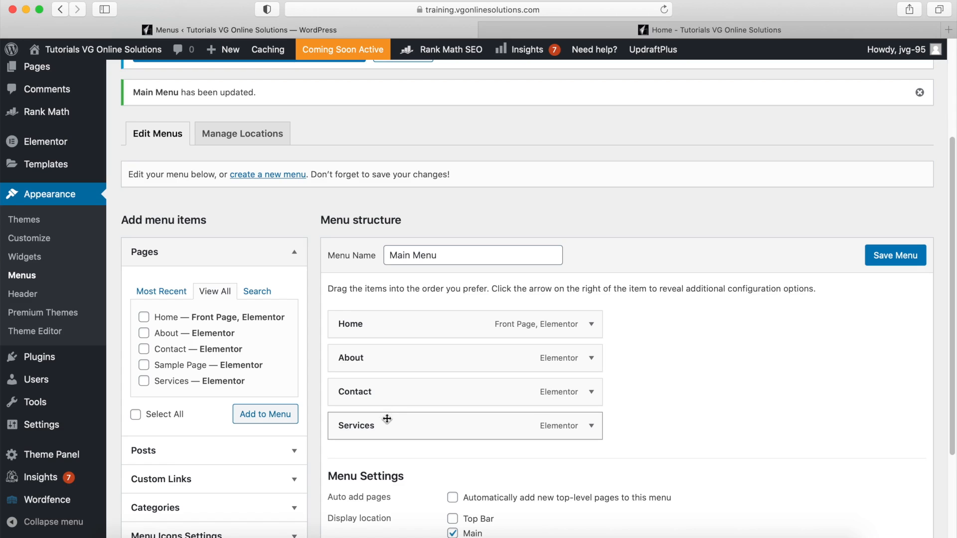
drag(361, 423, 348, 352)
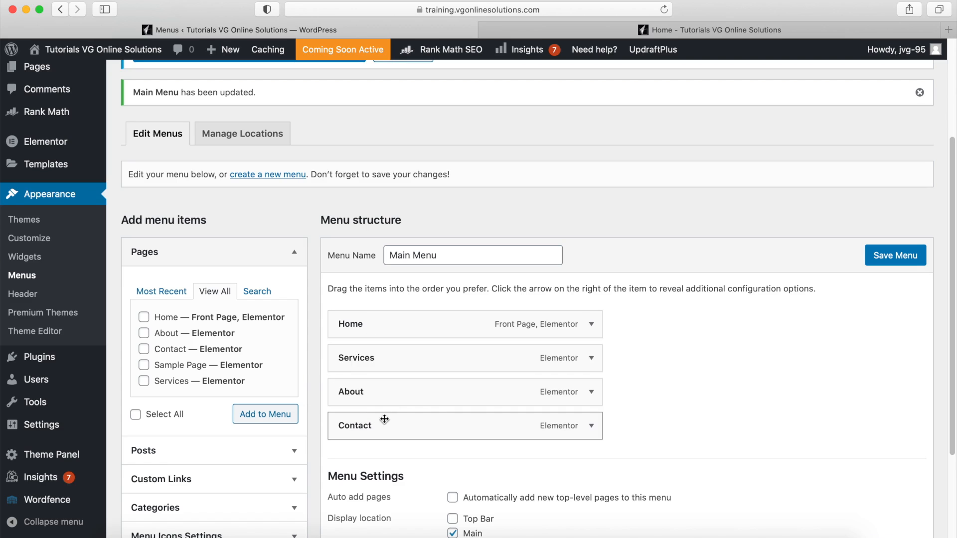
click(924, 260)
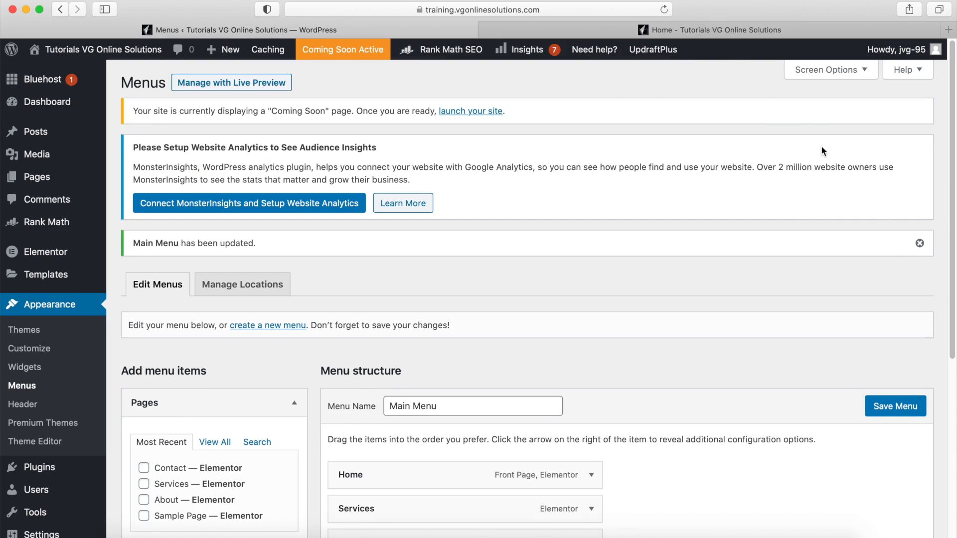
click(726, 32)
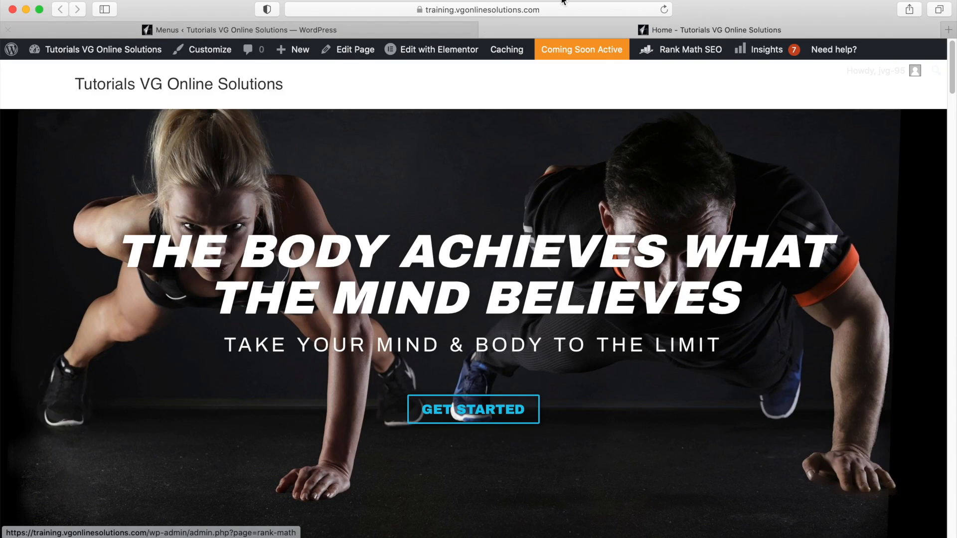
- Reload the homepage to check the new menu, then go to Templates > Theme Builder
click(665, 10)
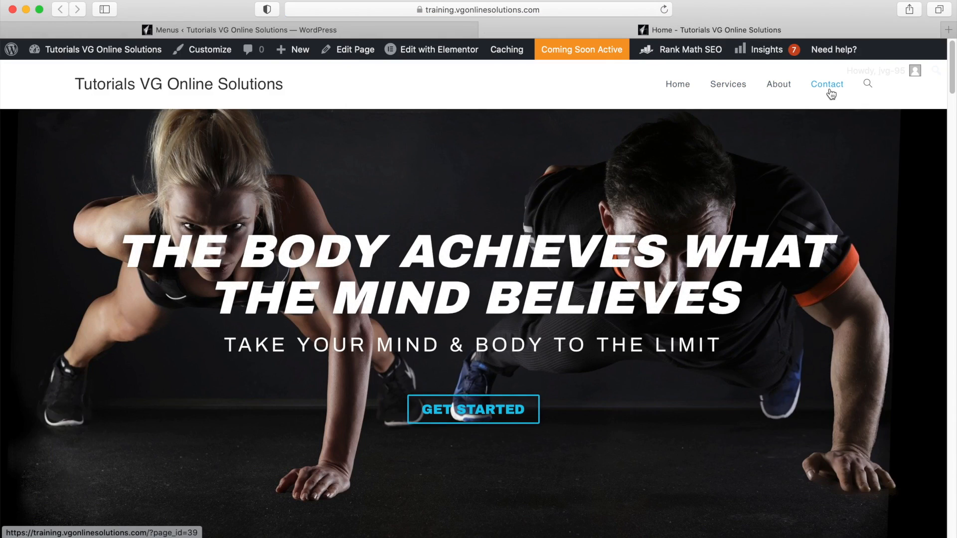
click(347, 29)
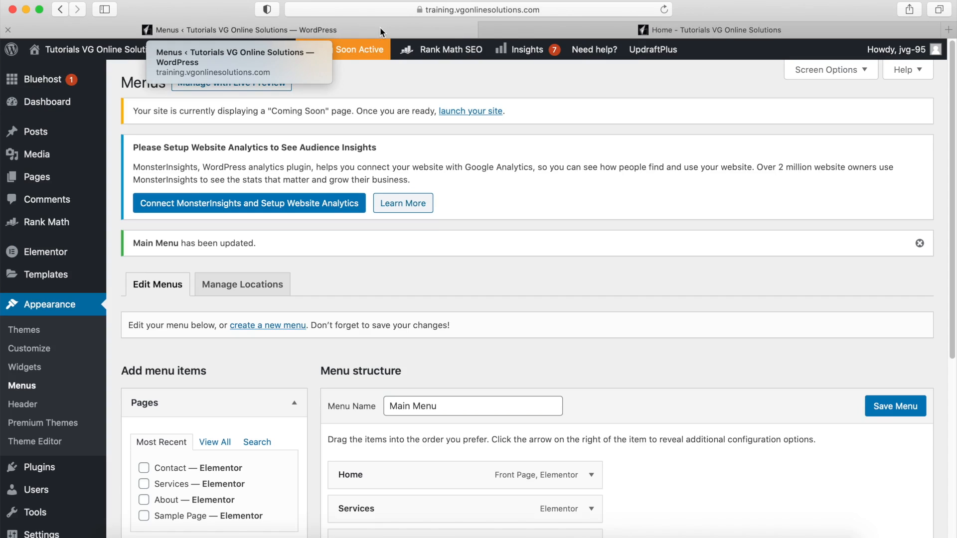
mouse_move(69, 276)
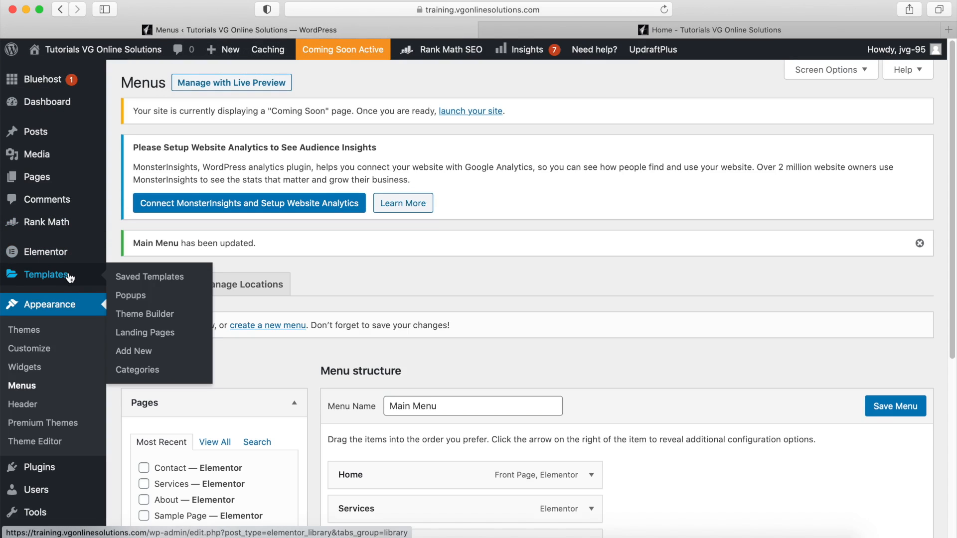
click(135, 319)
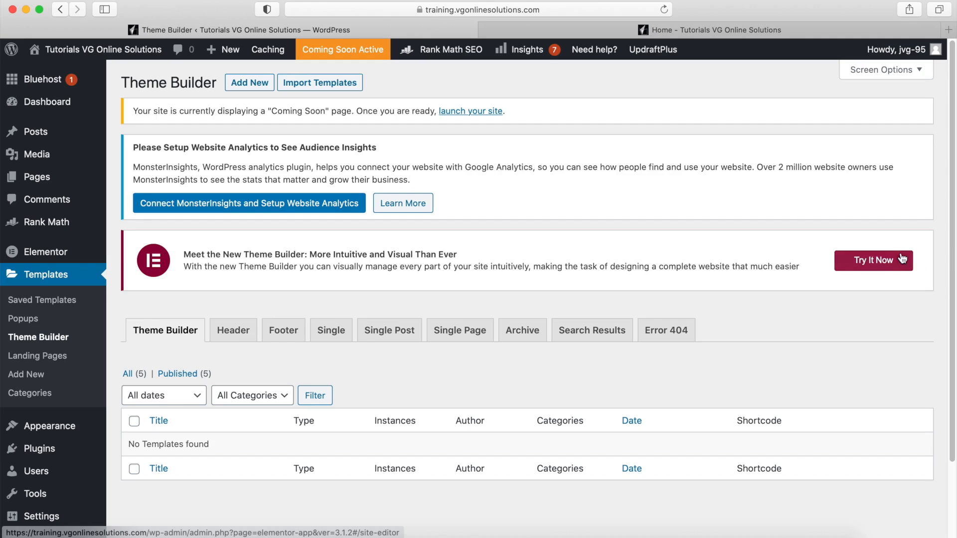
click(876, 269)
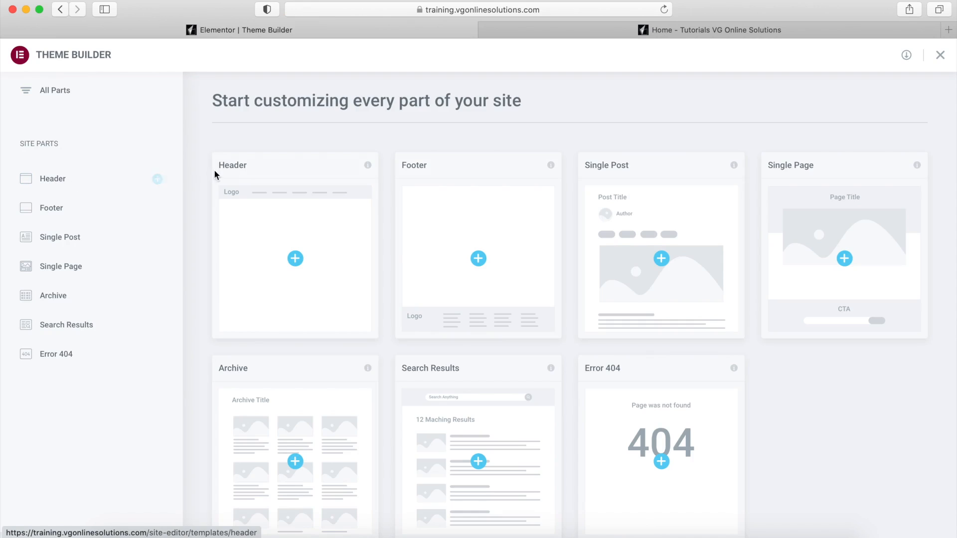
- Create the blank header template Elementor Header #162, closing the block Library without inserting anything
click(294, 249)
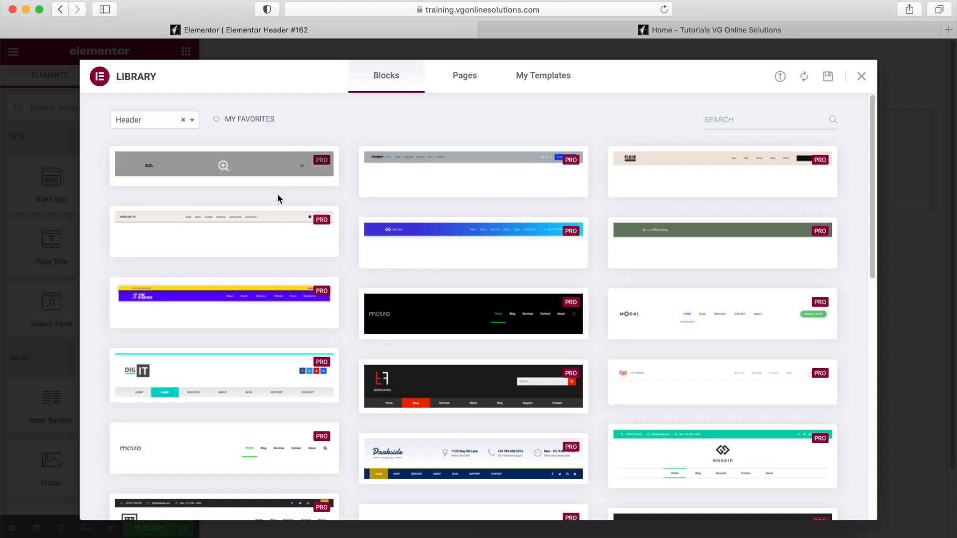
mouse_move(569, 267)
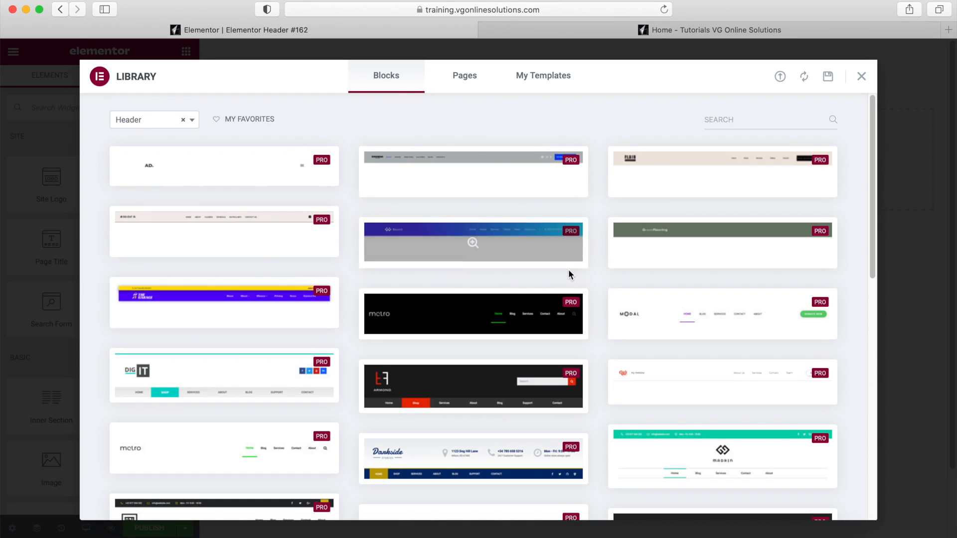
scroll(568, 272, down, 5)
scroll(565, 298, up, 5)
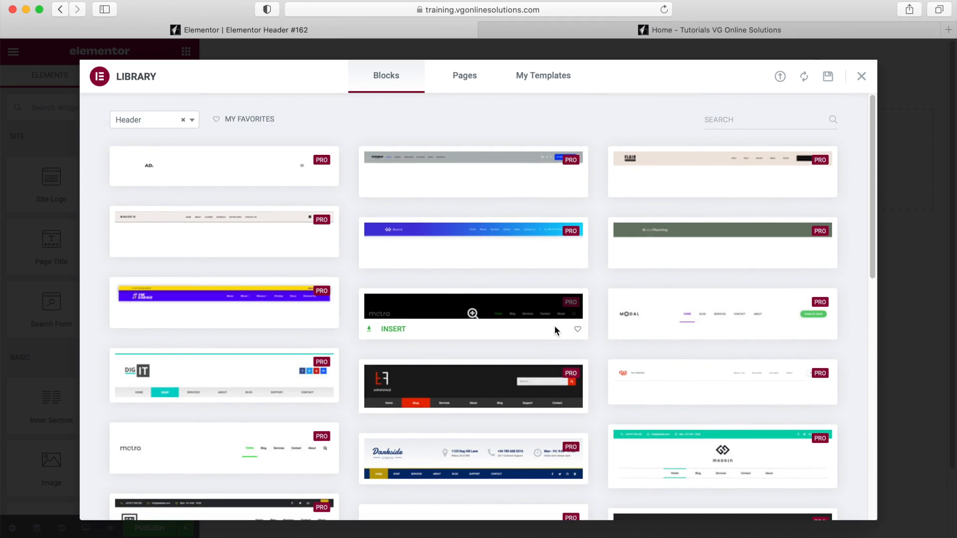
click(862, 77)
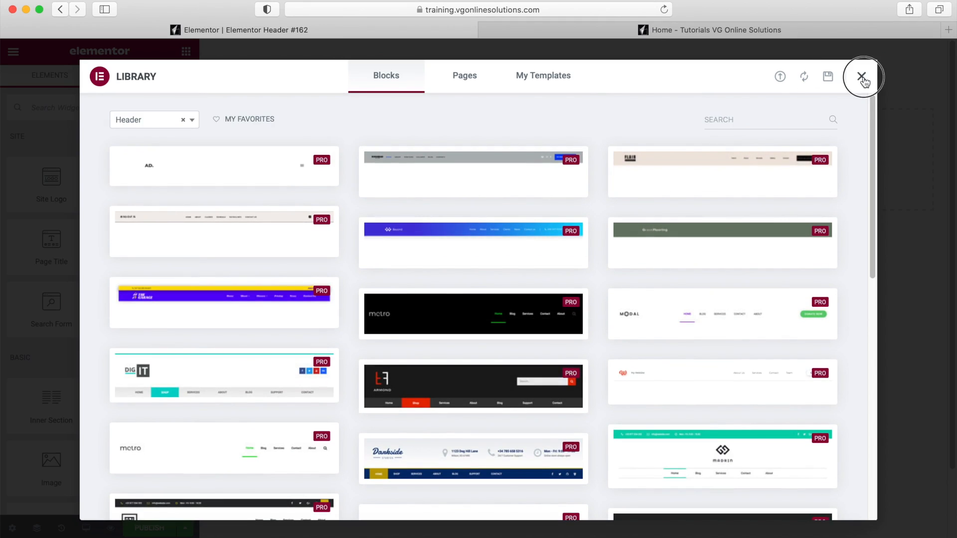
key(ctrl+Left)
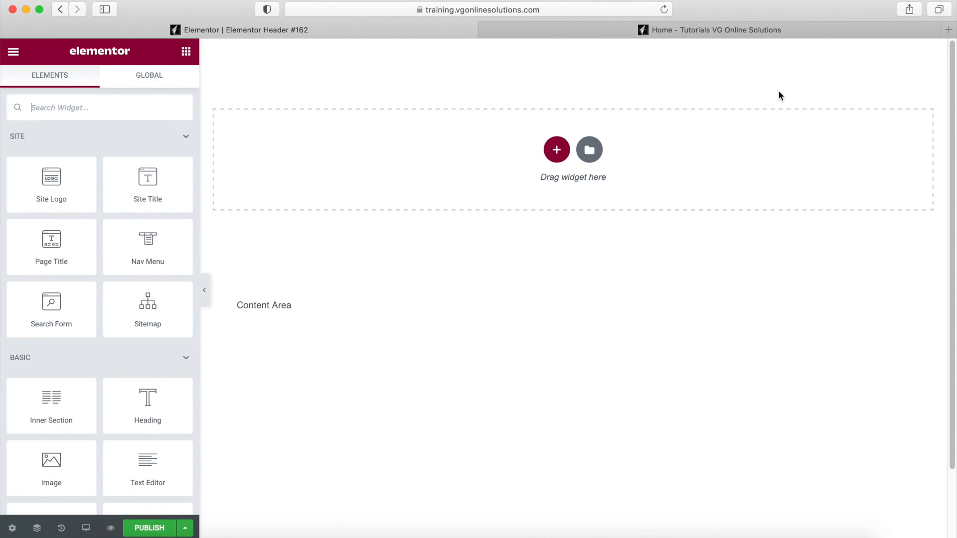
click(559, 152)
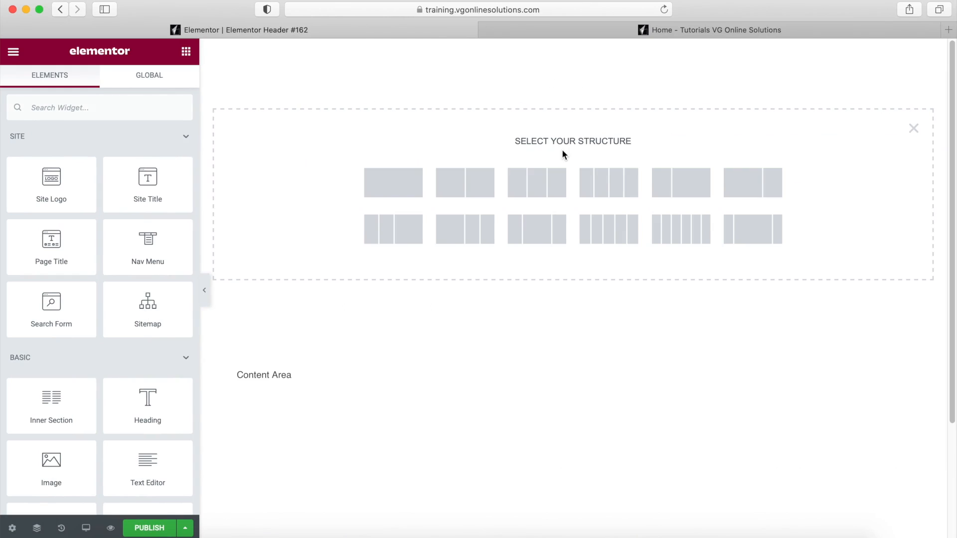
- Add a three-column section and resize its columns to about 25/49/25 percent
click(547, 185)
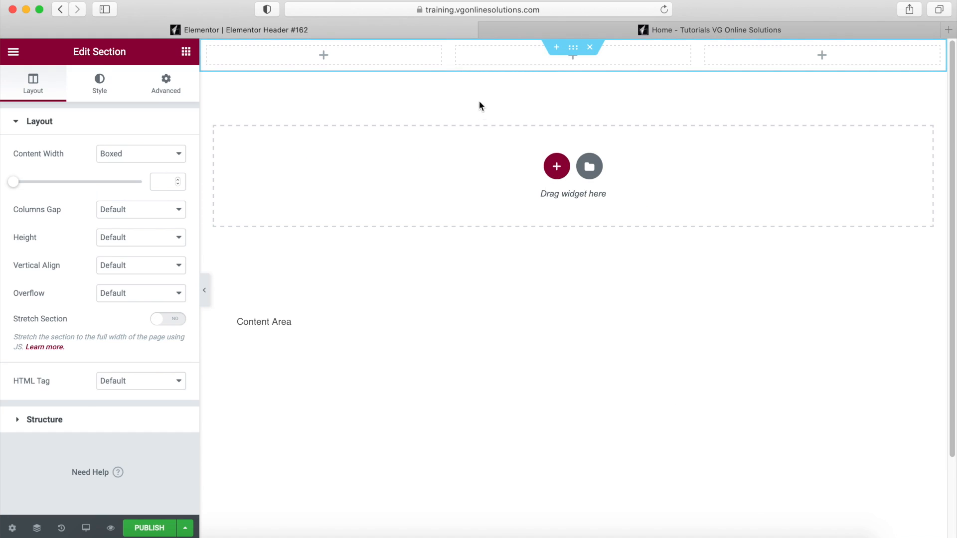
drag(448, 59, 392, 59)
drag(694, 56, 753, 55)
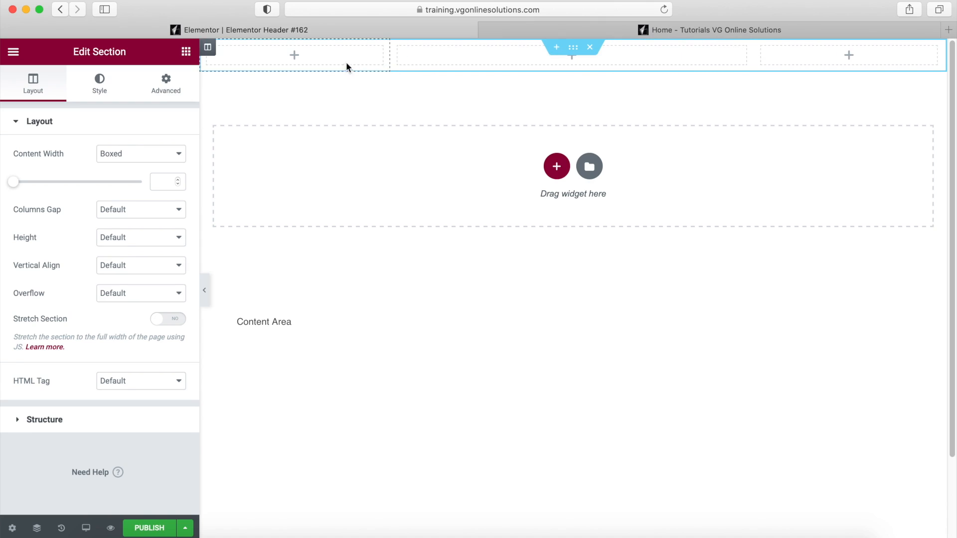
- Set Vertical Align to Middle for the first, middle and third columns
click(214, 53)
click(132, 182)
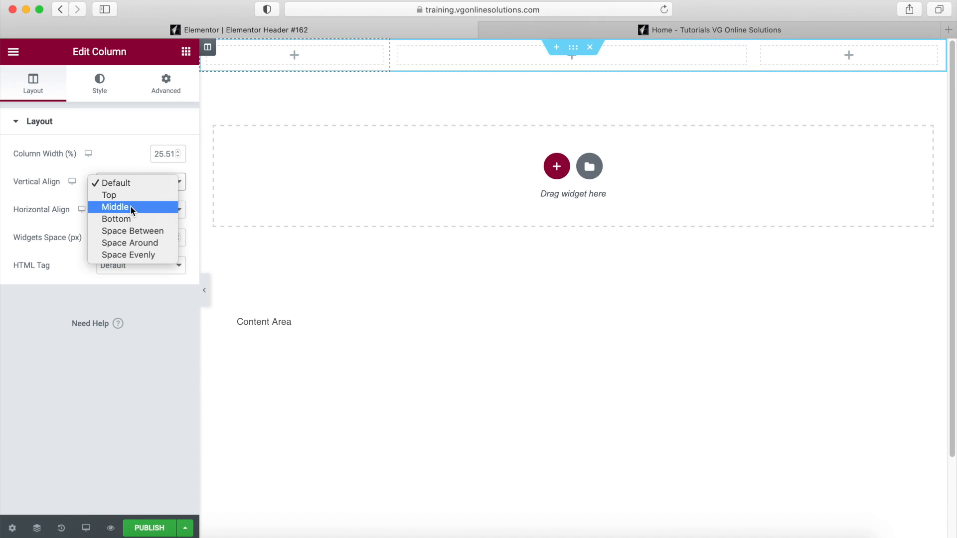
click(132, 207)
click(398, 48)
click(132, 182)
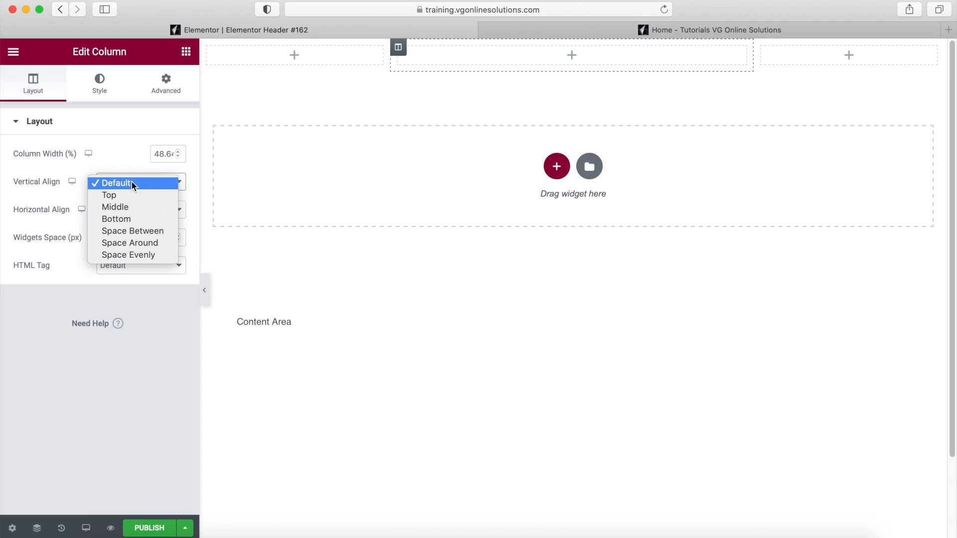
click(136, 211)
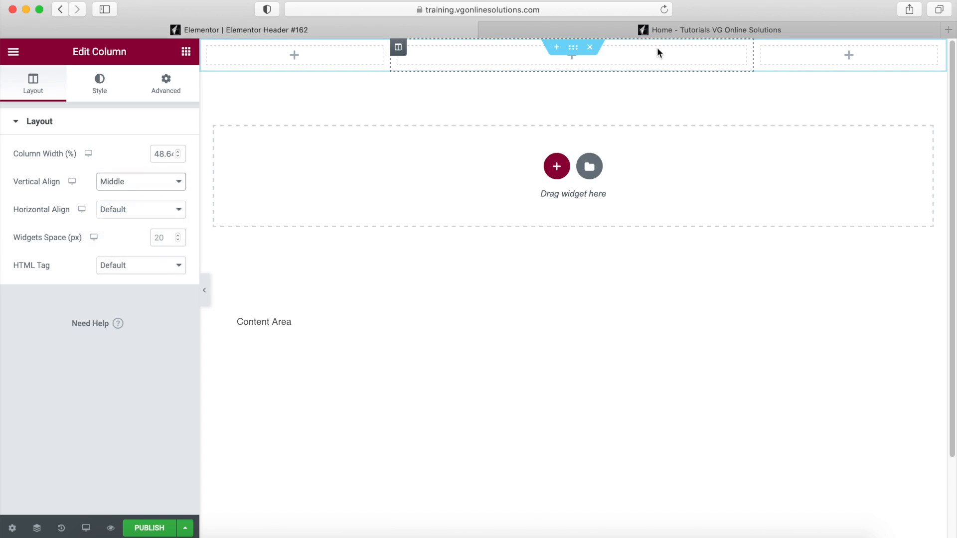
click(762, 49)
click(142, 183)
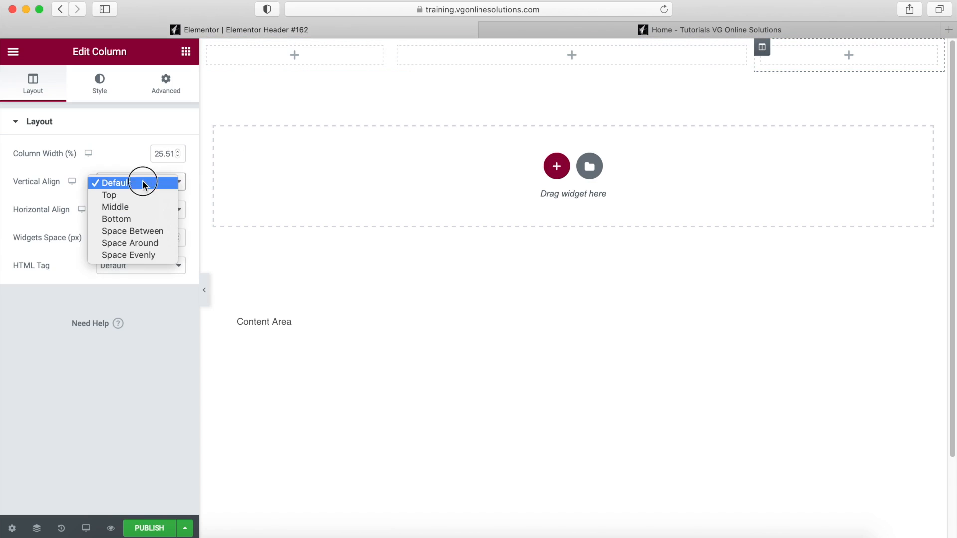
click(130, 207)
click(186, 52)
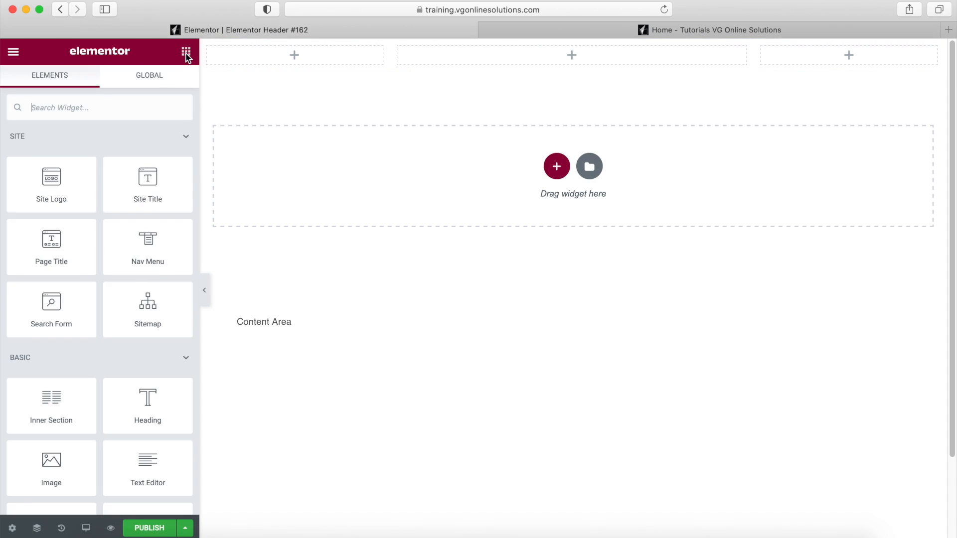
- Place Image, Nav Menu and Button widgets in the left, middle and right columns
drag(50, 459, 321, 58)
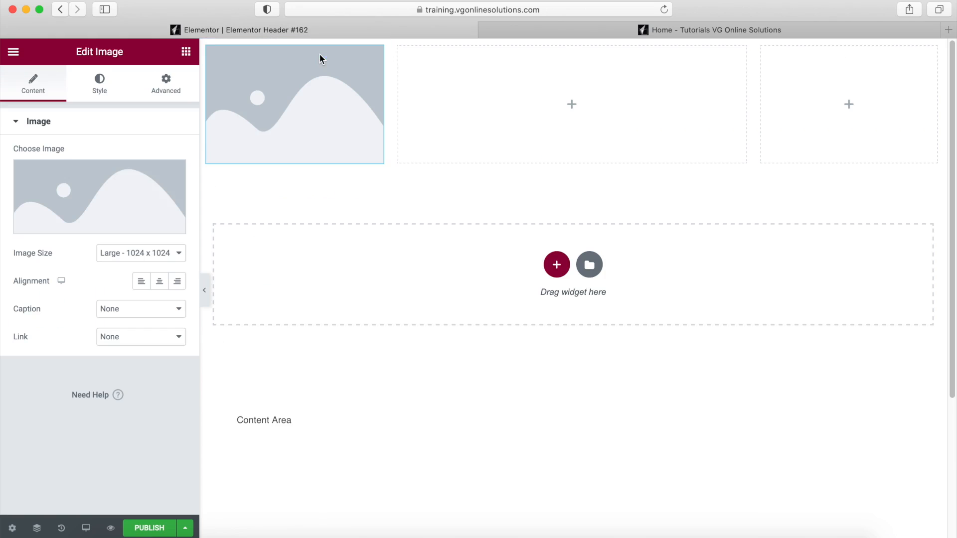
click(184, 59)
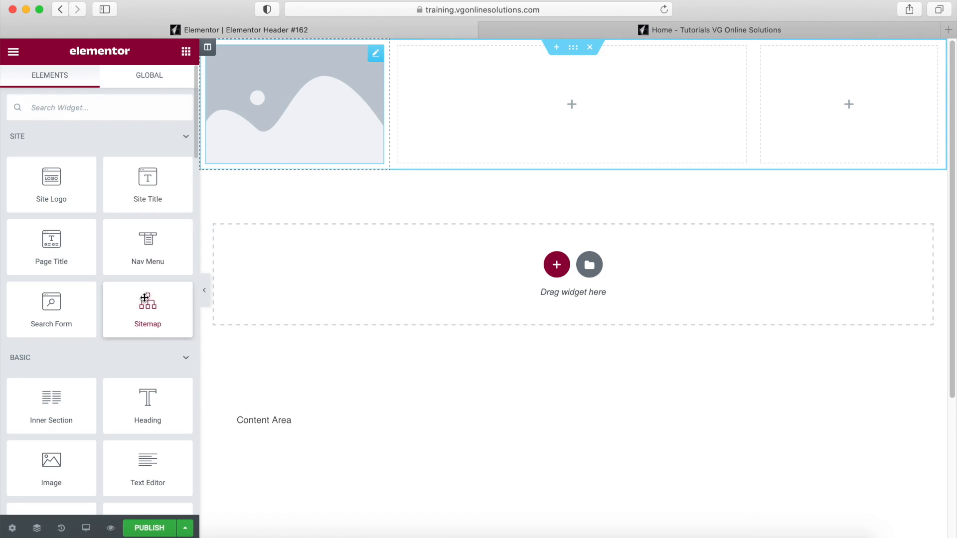
drag(169, 252, 543, 124)
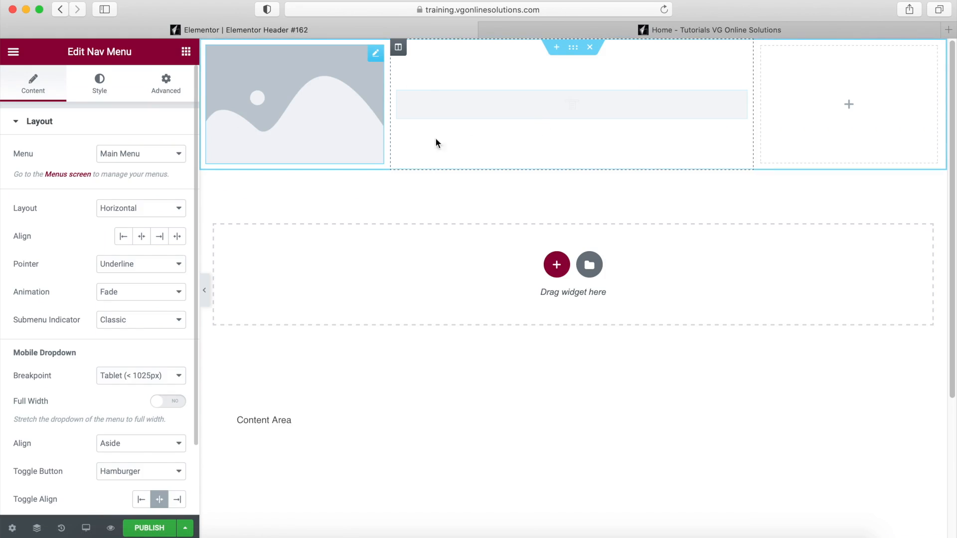
click(186, 52)
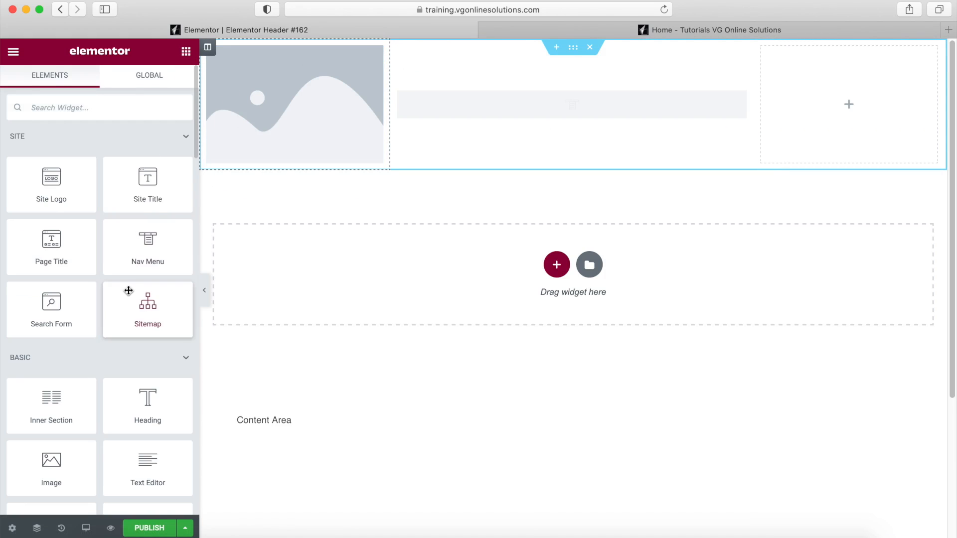
scroll(128, 294, down, 2)
drag(139, 427, 833, 112)
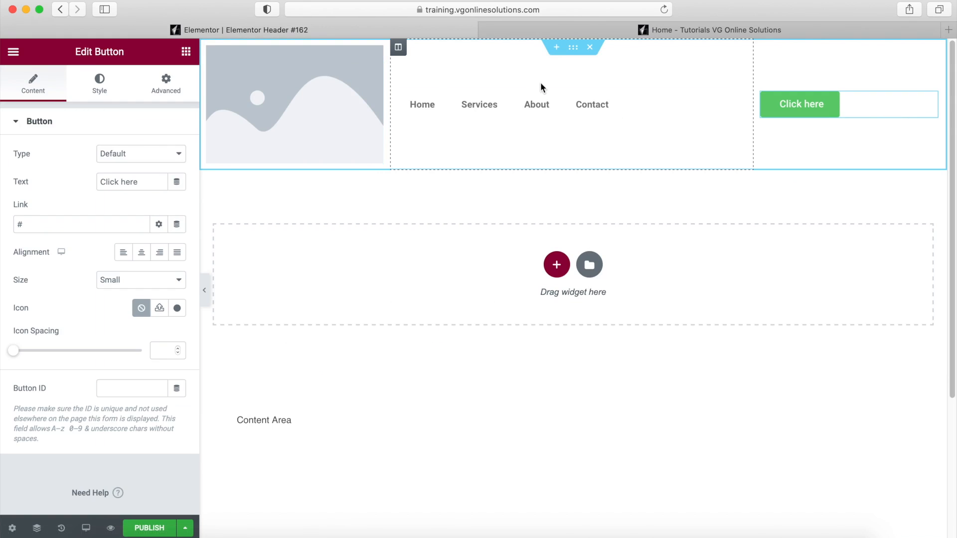
- Replace the placeholder image with the RX-FITNESS logo from the Media Library
click(347, 75)
click(100, 222)
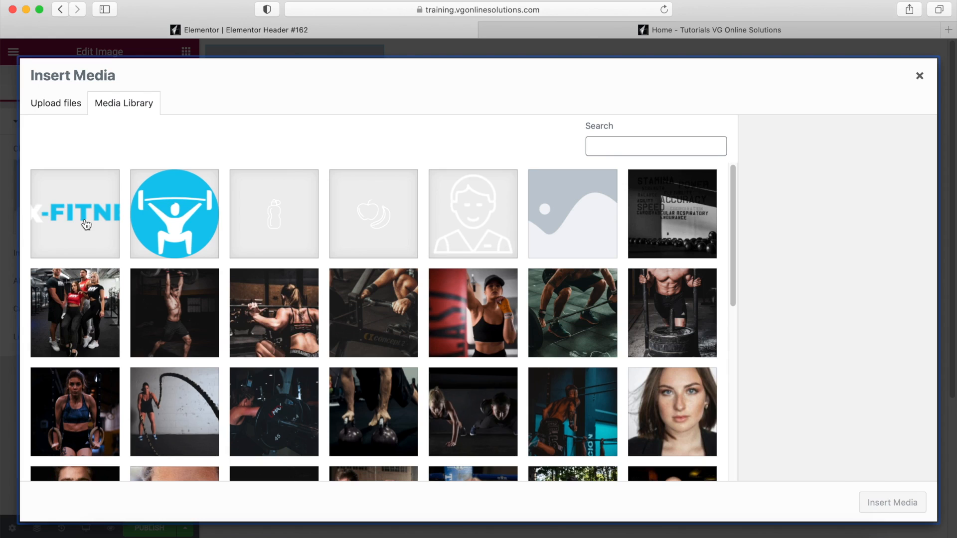
click(86, 225)
click(886, 502)
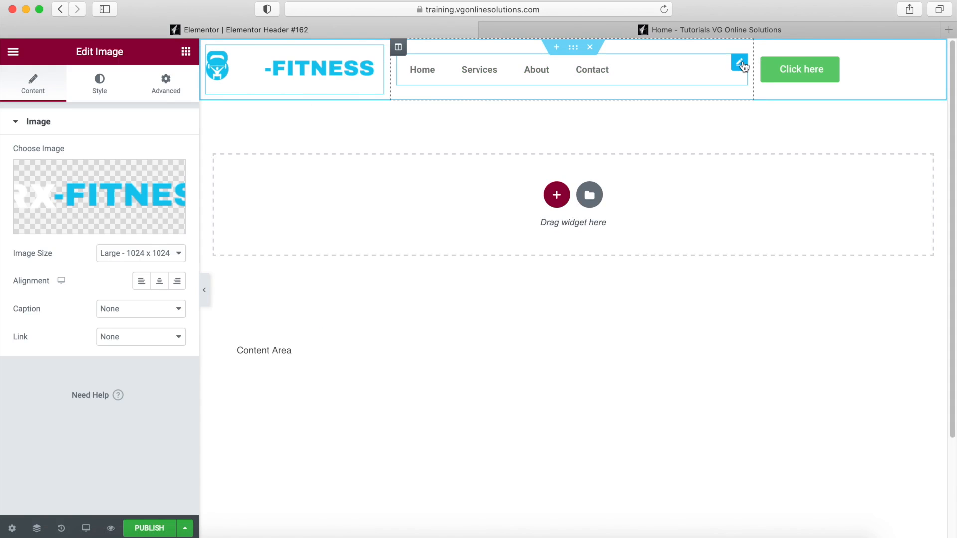
click(740, 63)
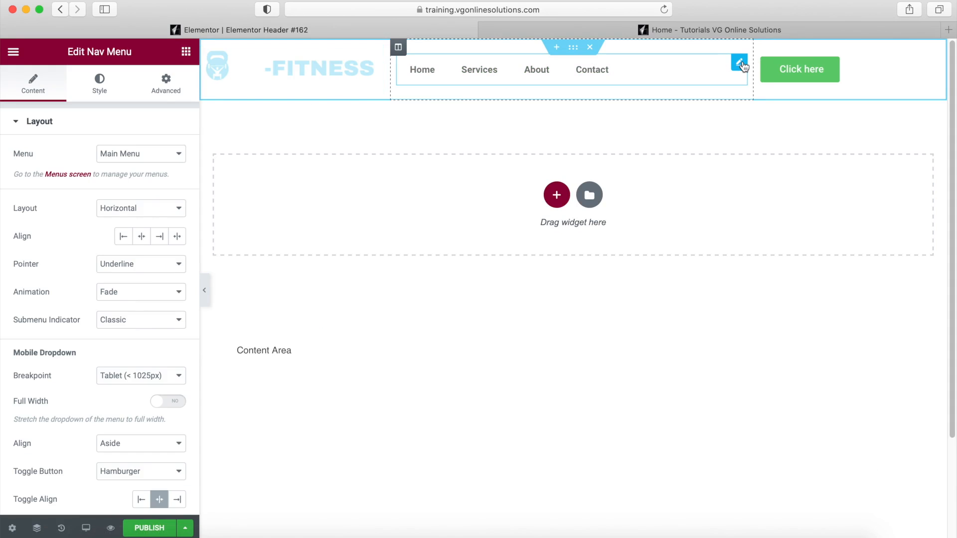
- Centre the nav menu items and enlarge the menu typography to 24px, weight 600
click(143, 237)
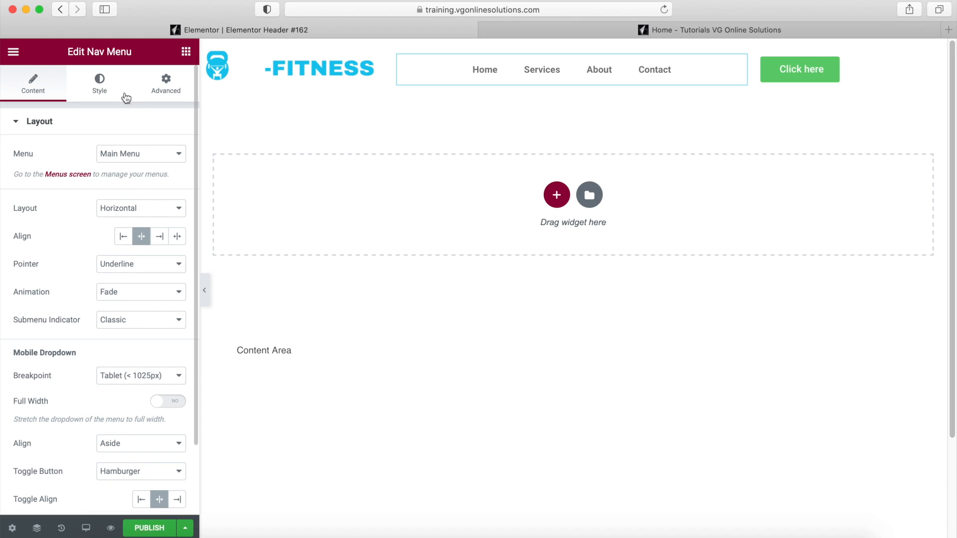
click(94, 90)
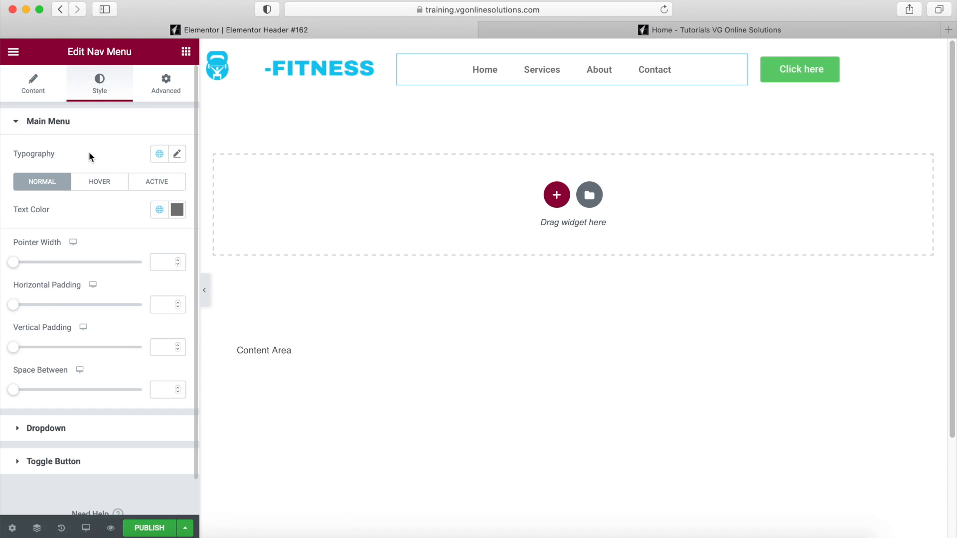
click(177, 154)
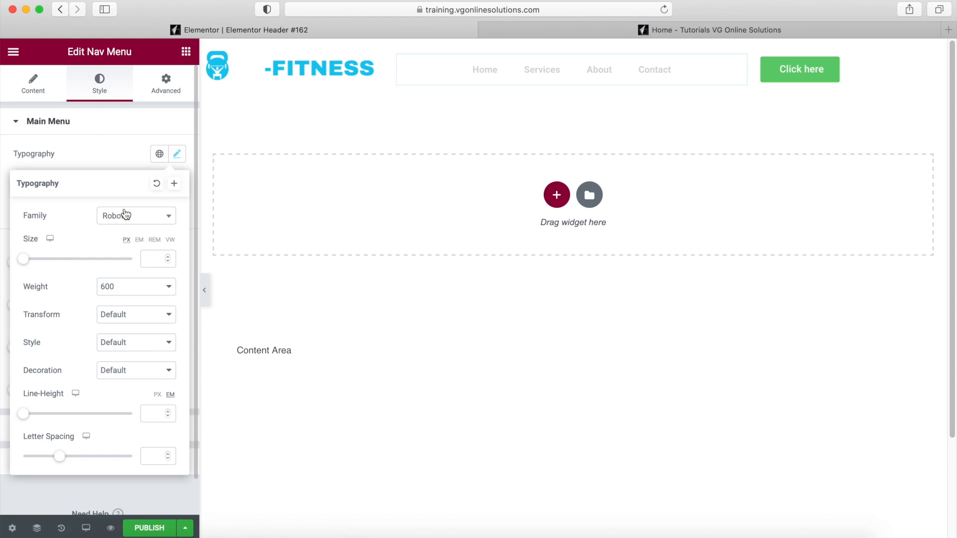
mouse_move(31, 259)
mouse_down()
mouse_move(55, 261)
mouse_move(43, 257)
mouse_up()
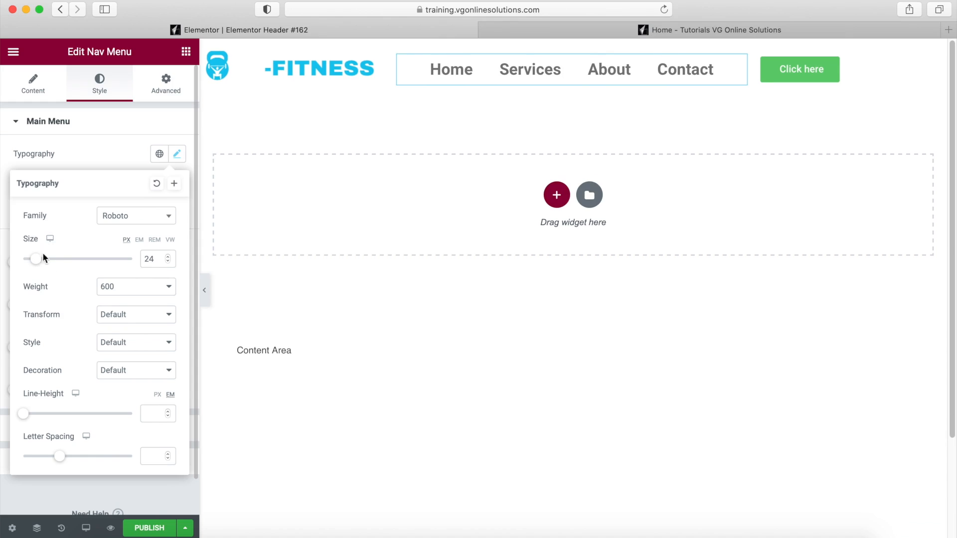
click(123, 154)
- Set the nav menu text colour to white #FFFFFF
click(177, 209)
click(34, 301)
drag(33, 301, 4, 259)
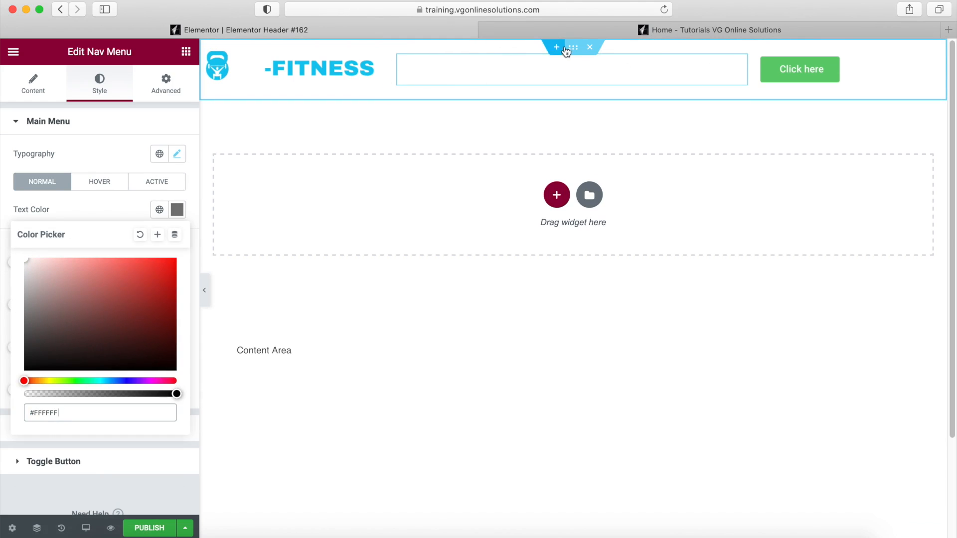
click(926, 66)
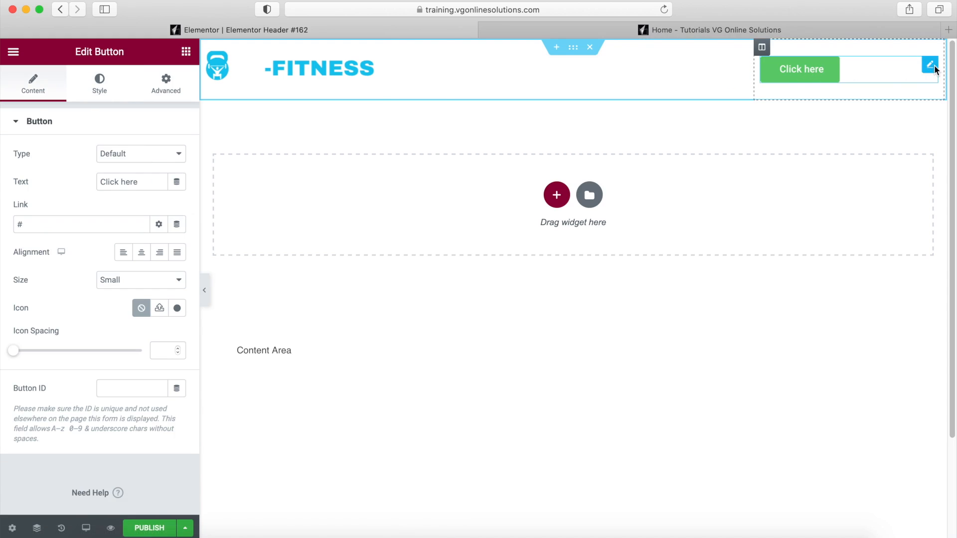
- Centre the header button and give it a dark blue #1A6992 background
click(99, 84)
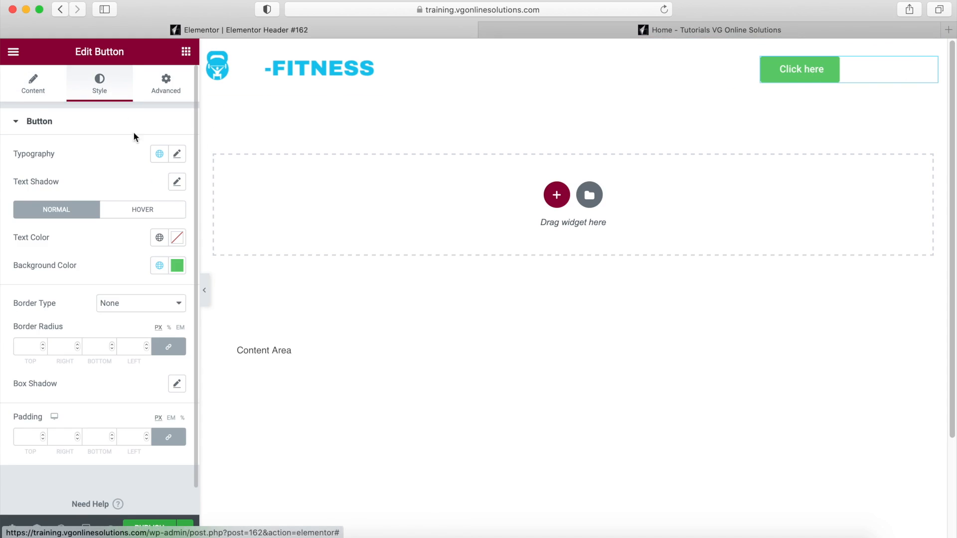
click(50, 90)
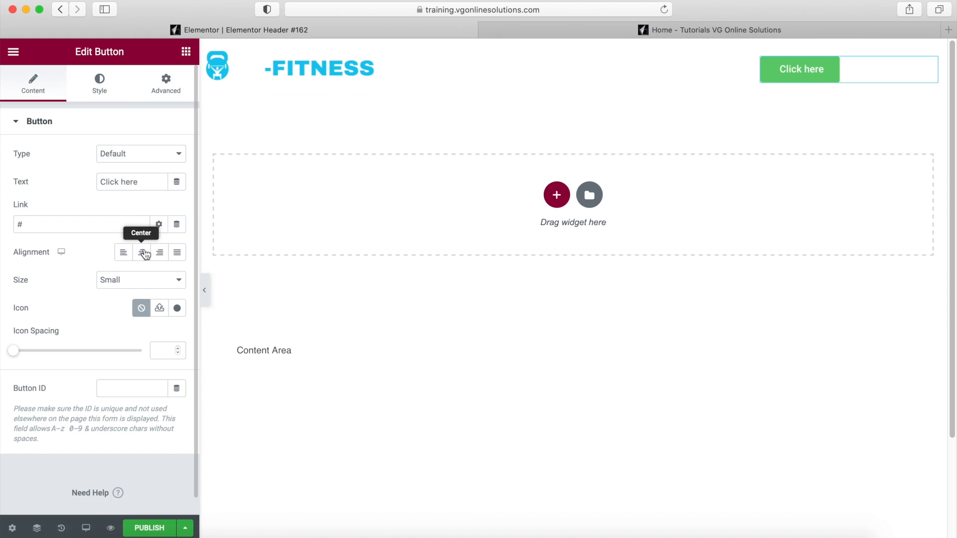
click(143, 252)
click(102, 82)
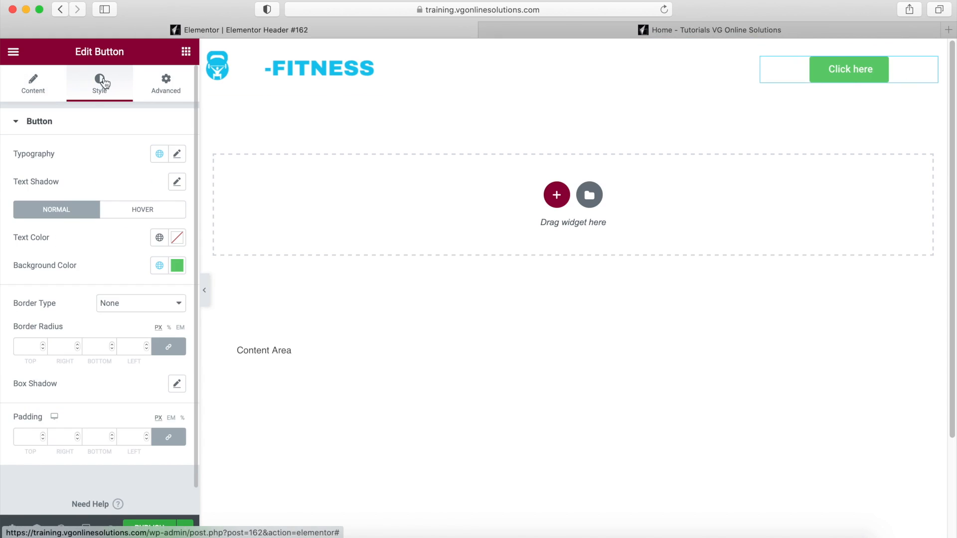
click(177, 265)
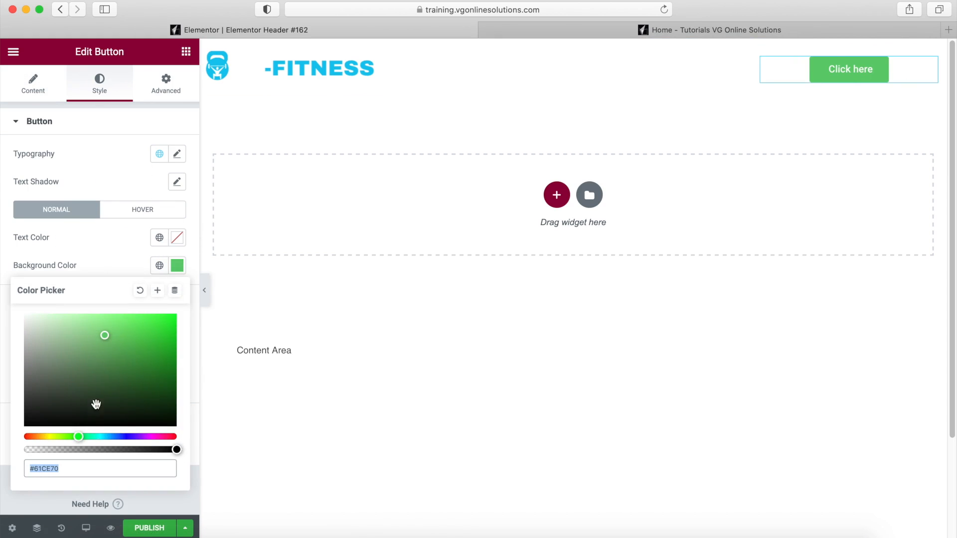
click(109, 436)
drag(102, 336, 150, 362)
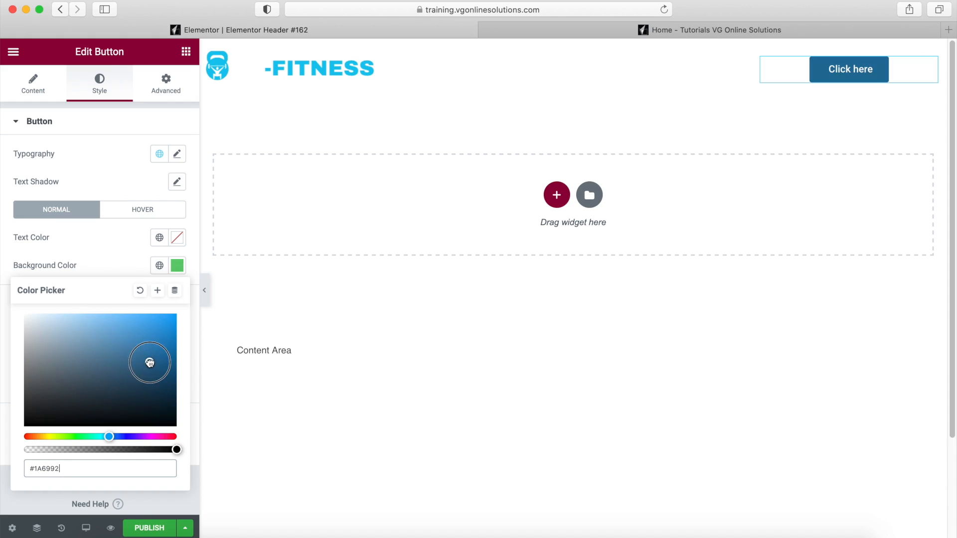
- Replace the Click here text with a phone number and link the button to a tel: number
click(36, 88)
triple_click(123, 177)
click(37, 222)
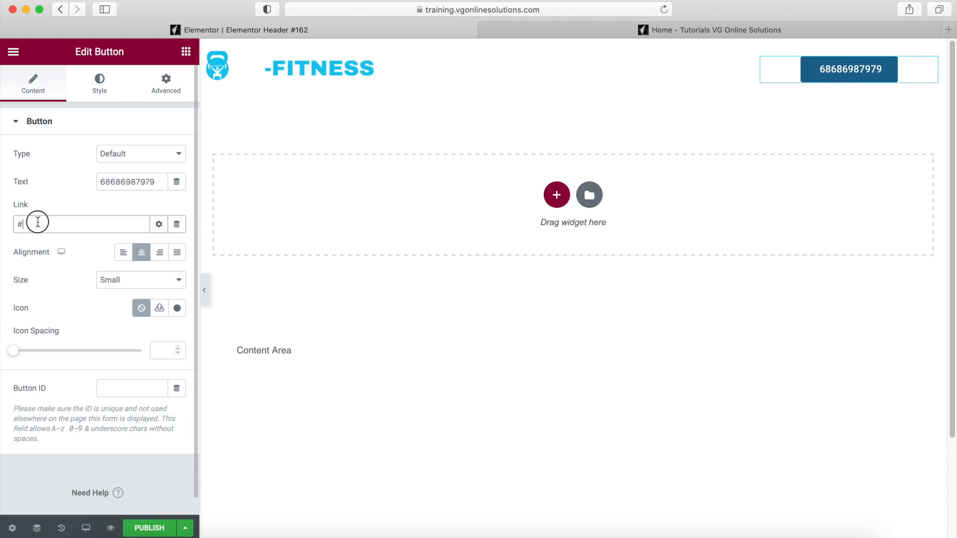
key(BackSpace)
text(tel:)
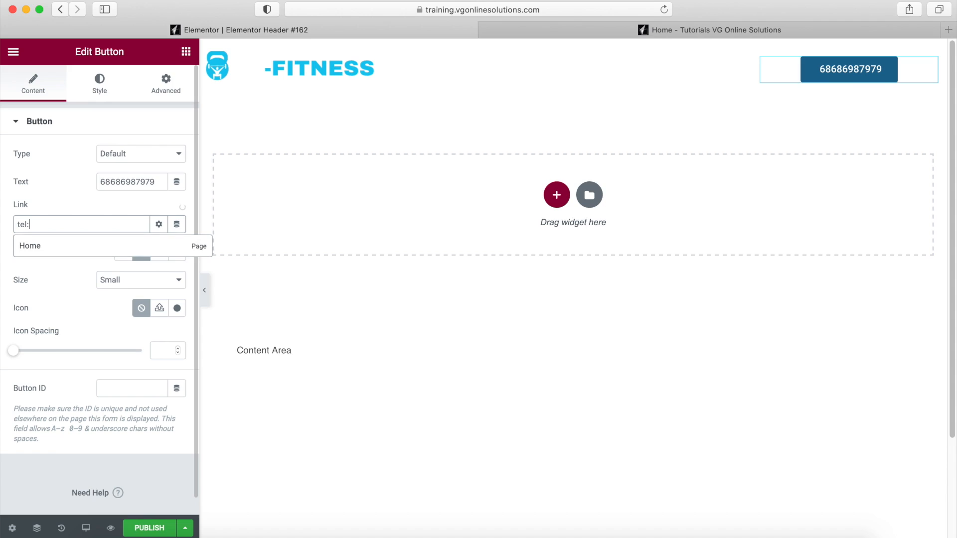
text(79479397)
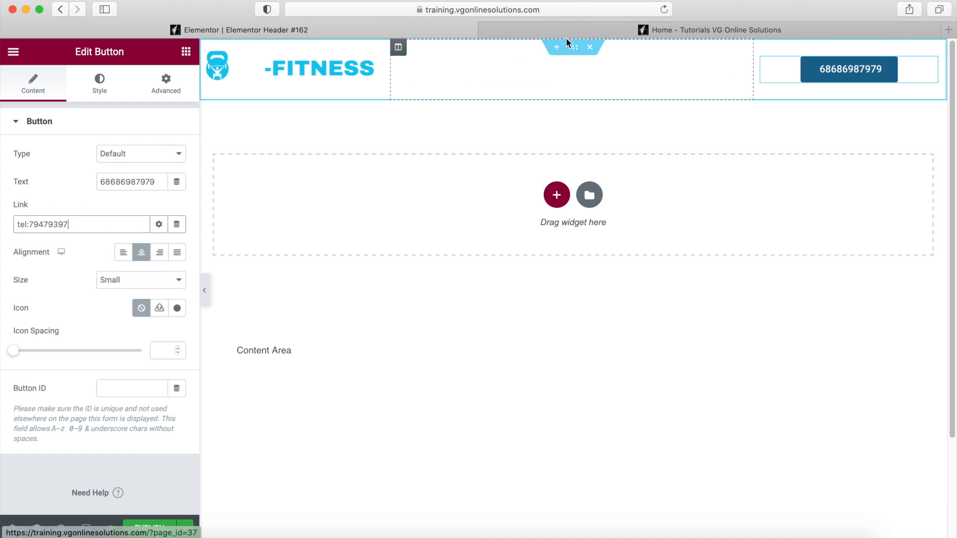
click(574, 48)
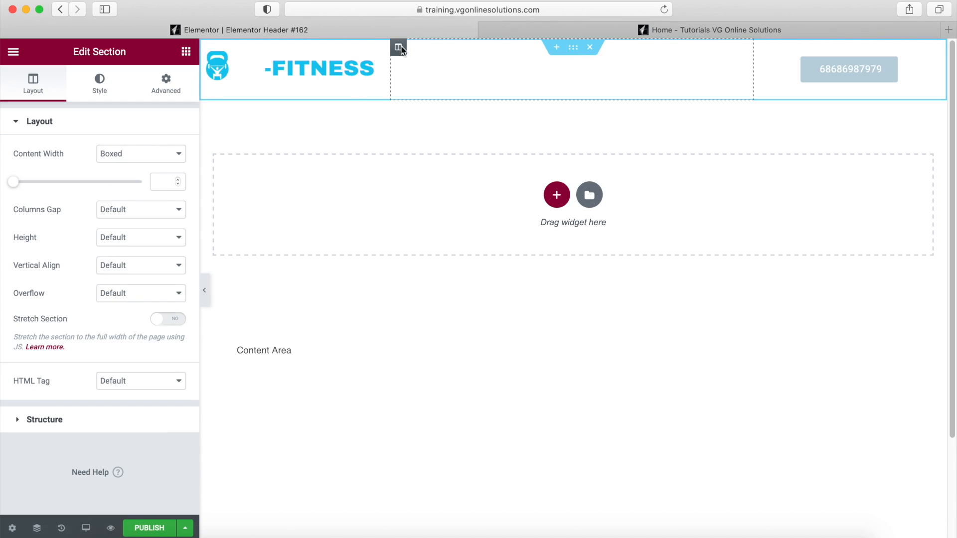
- Give the header section a classic solid black #000000 background and publish the template
click(99, 87)
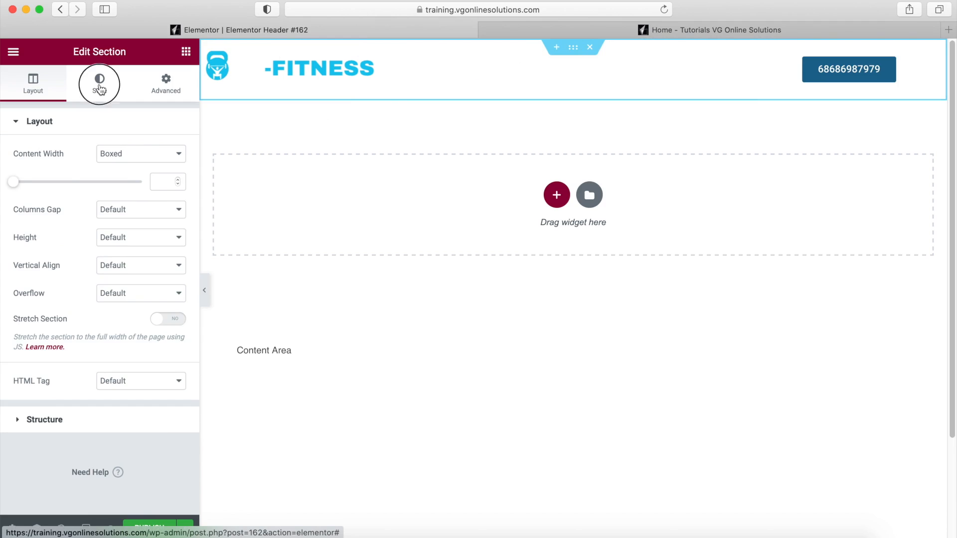
click(122, 185)
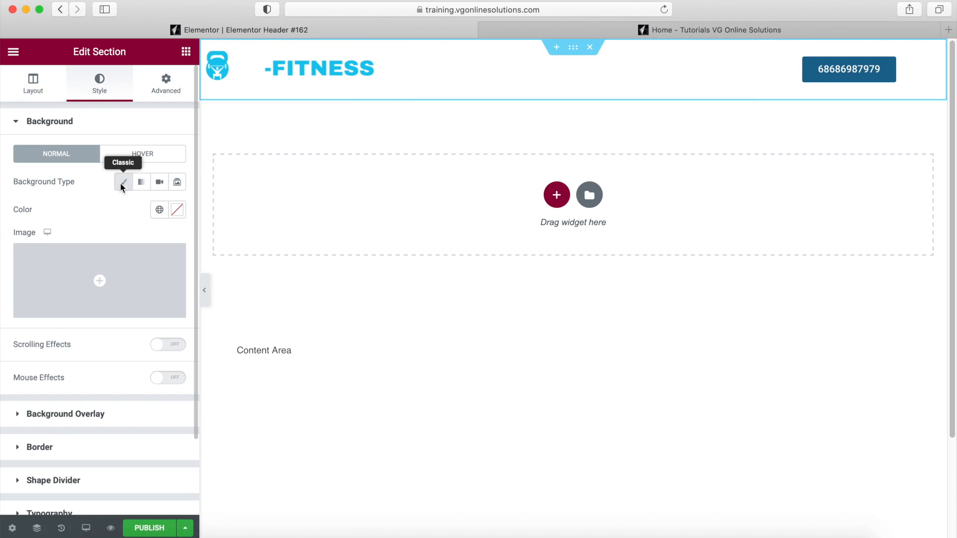
click(177, 211)
drag(103, 367, 4, 381)
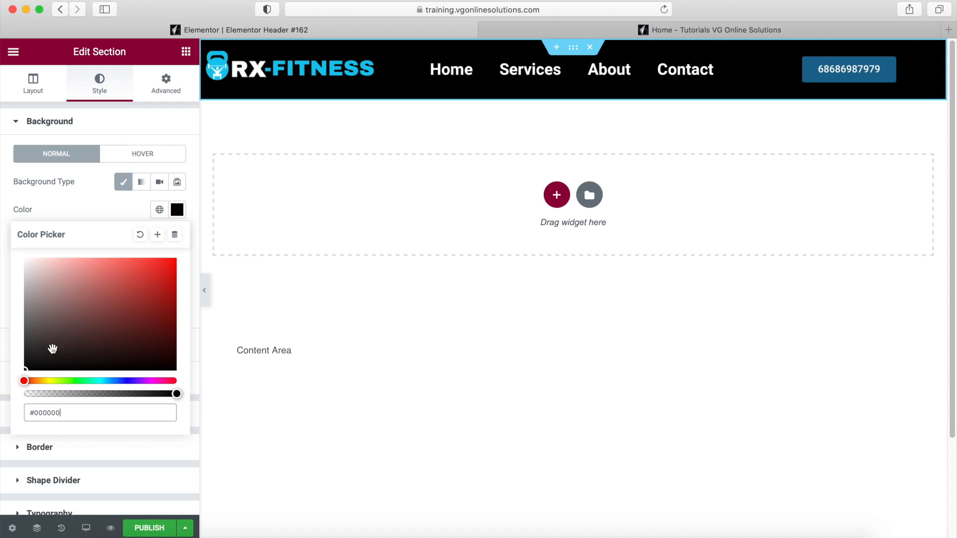
click(150, 528)
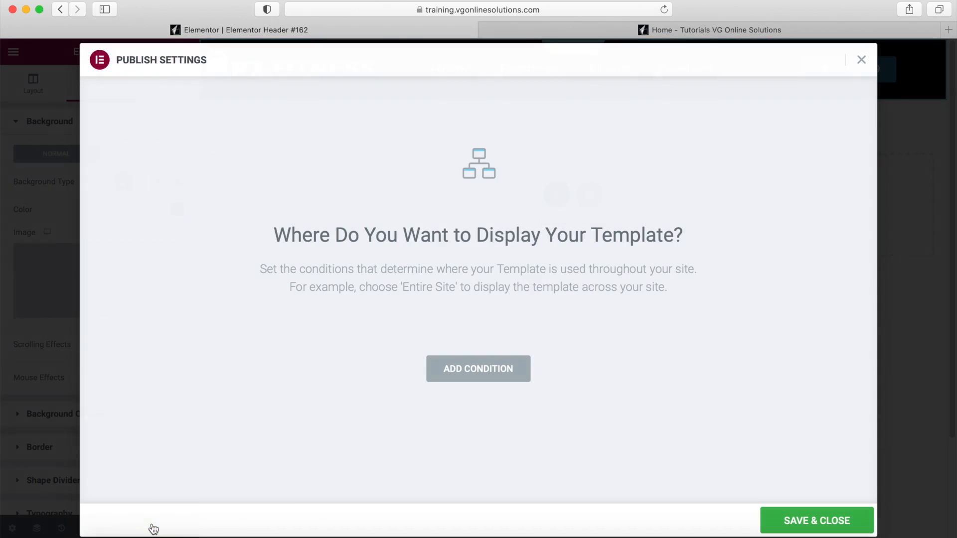
- Display the header on the Entire Site, then reload the live home page to view it
click(499, 368)
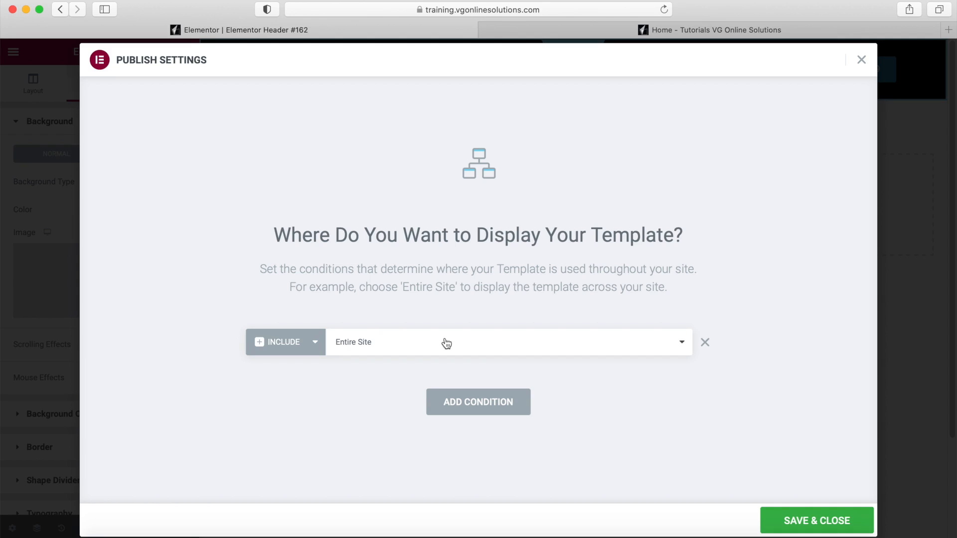
click(832, 519)
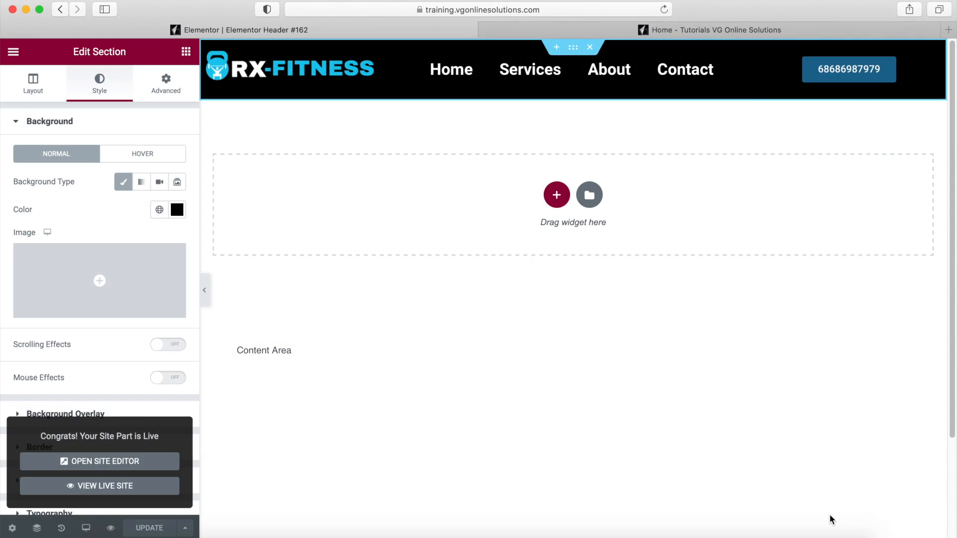
click(779, 35)
click(665, 10)
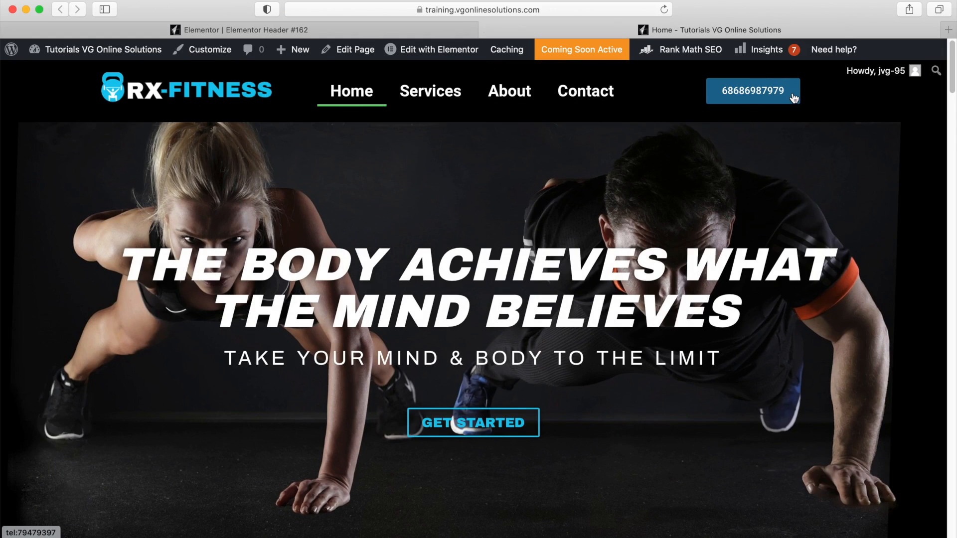
- Return to the Elementor Header #162 editor tab
click(340, 27)
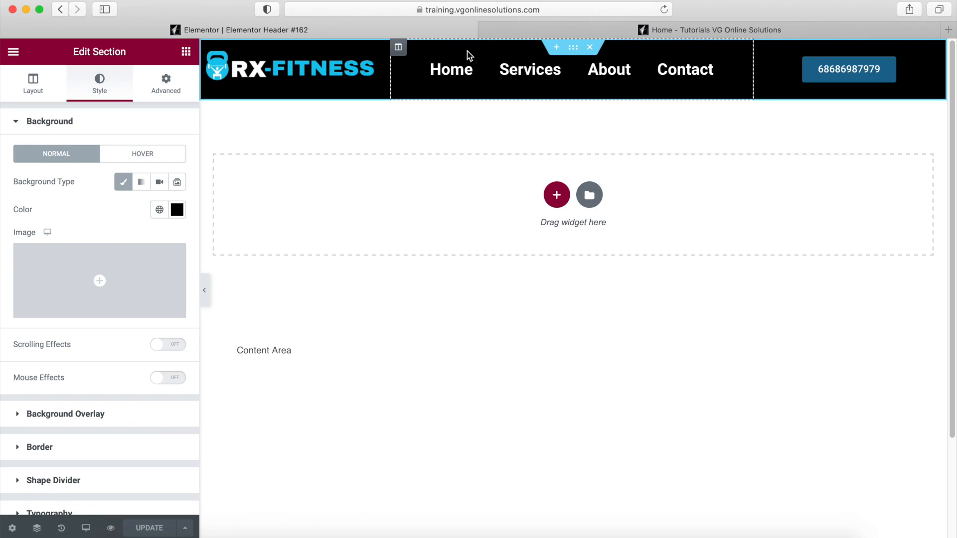
- Enable a Fade In Out scrolling transparency effect at level 1.5, viewport about 25%–75%
click(166, 84)
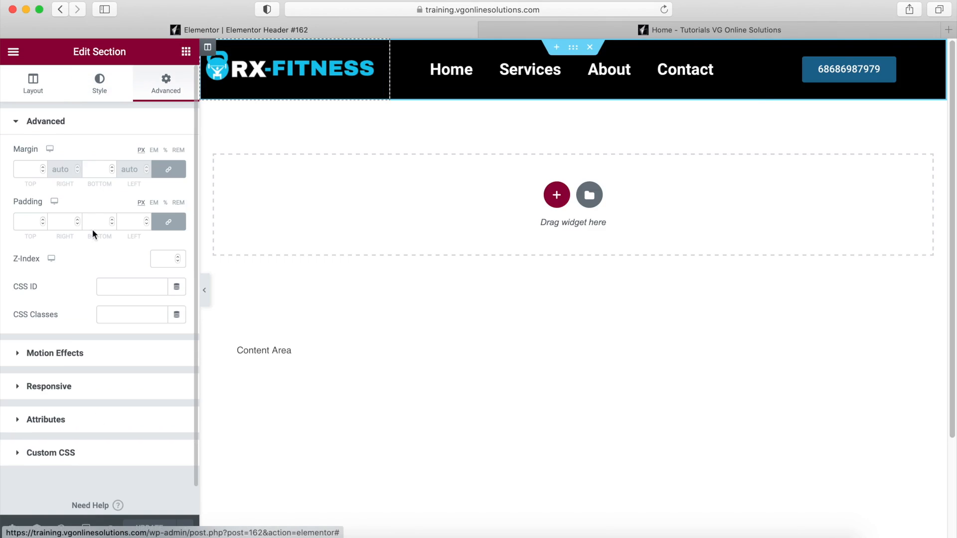
click(63, 353)
click(168, 185)
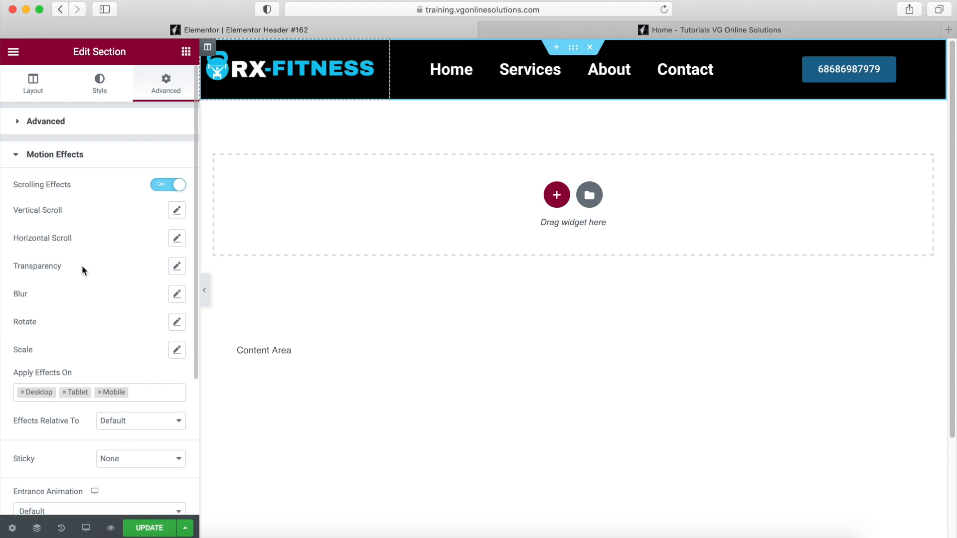
click(177, 267)
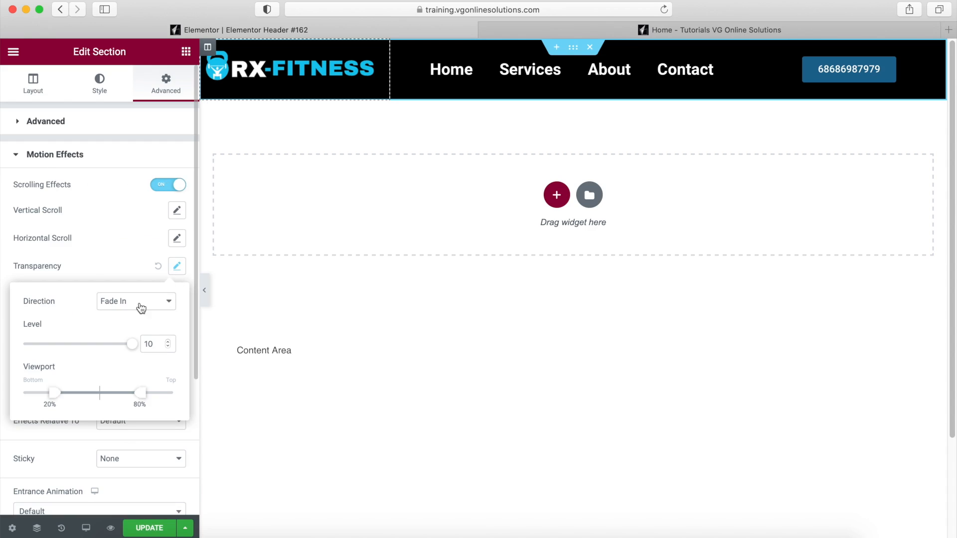
click(140, 308)
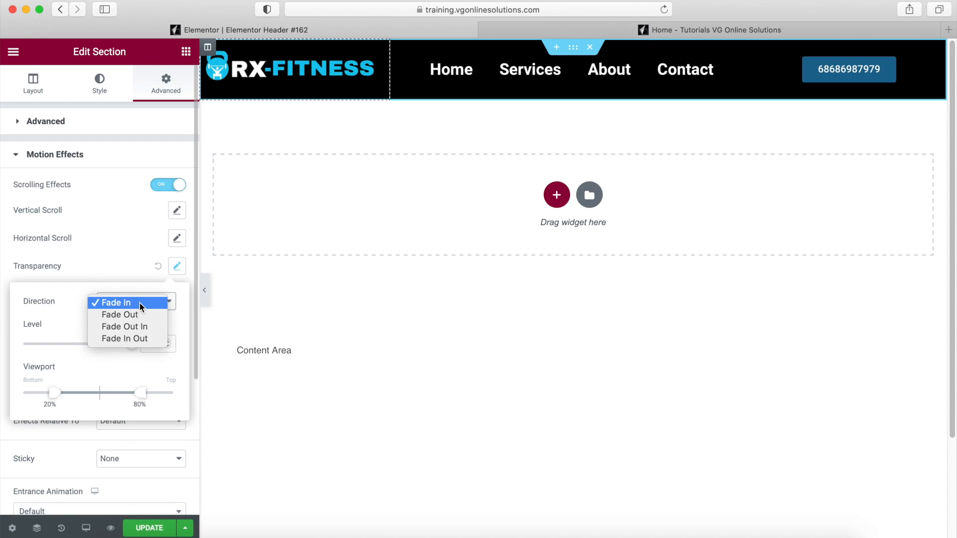
click(135, 340)
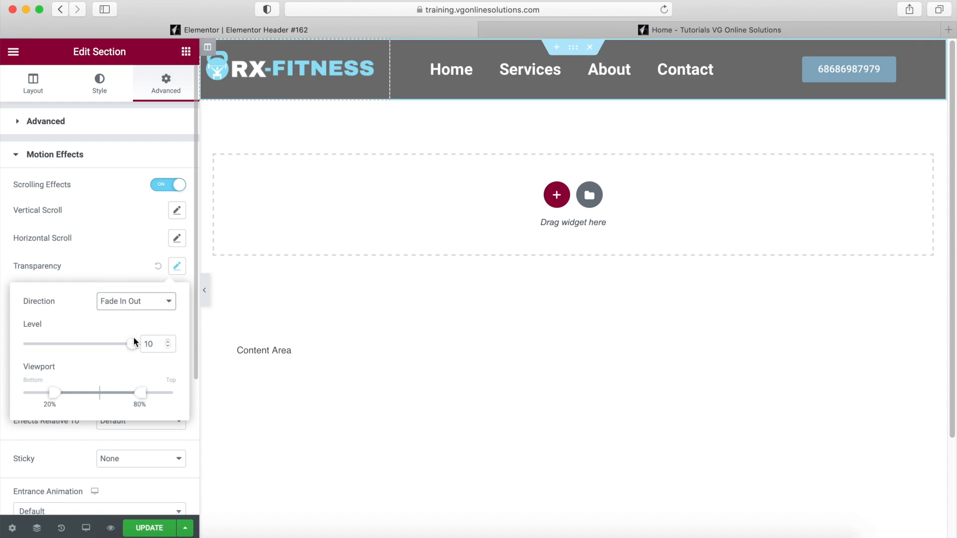
double_click(150, 343)
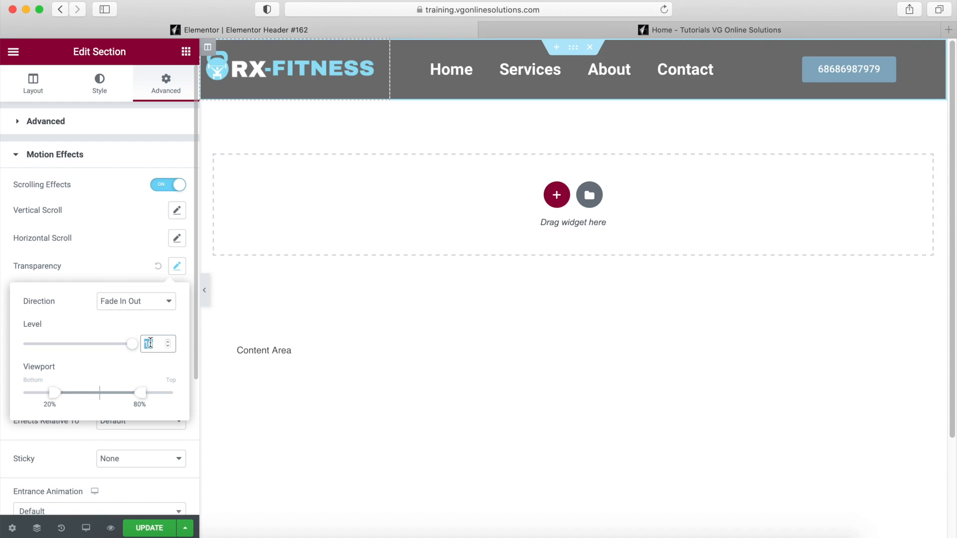
text(1.5)
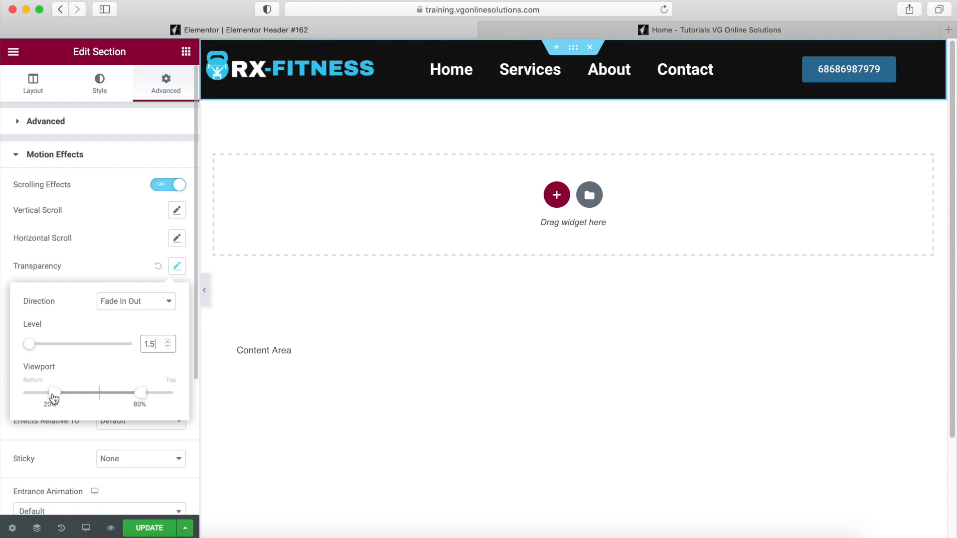
drag(54, 397, 62, 399)
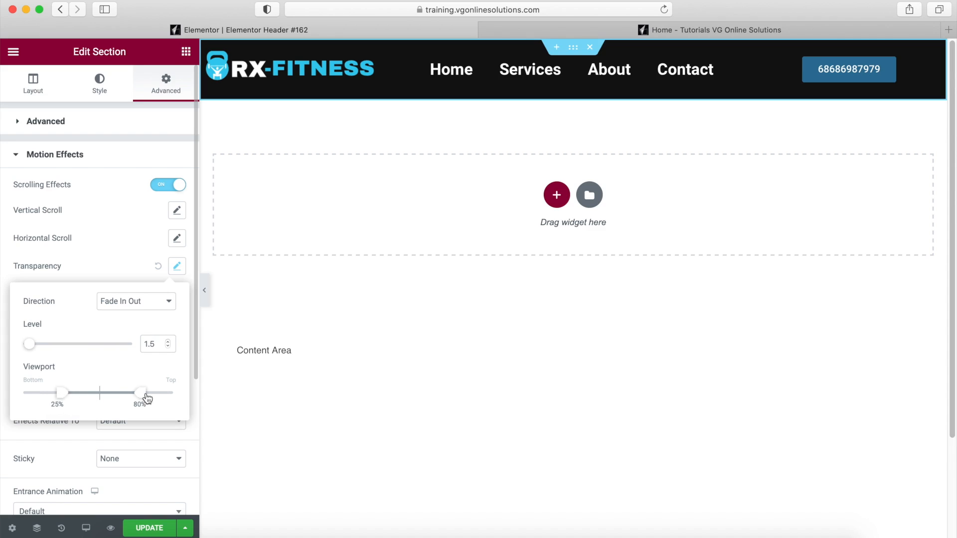
drag(146, 398, 136, 399)
- Make the header sticky at Top, save the template, and switch to the live home page
click(128, 267)
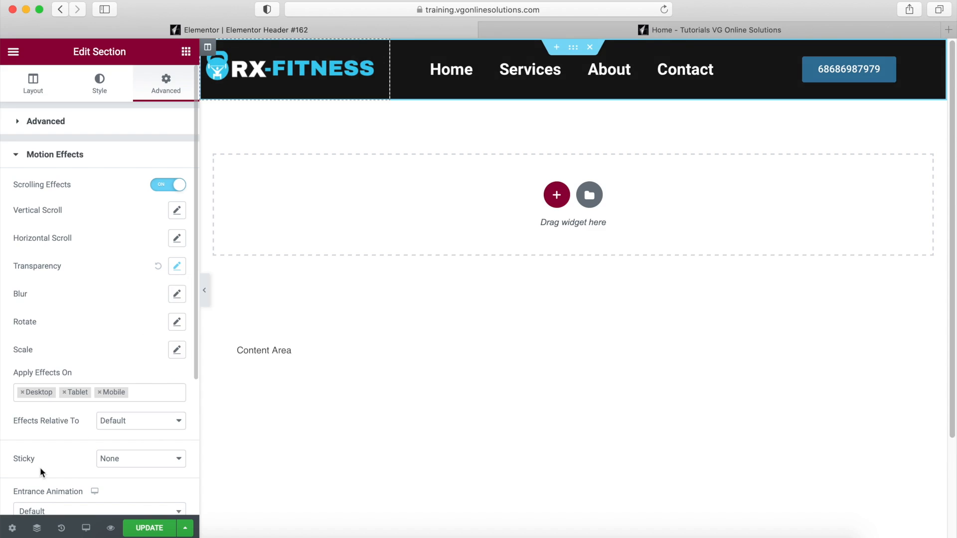
click(175, 465)
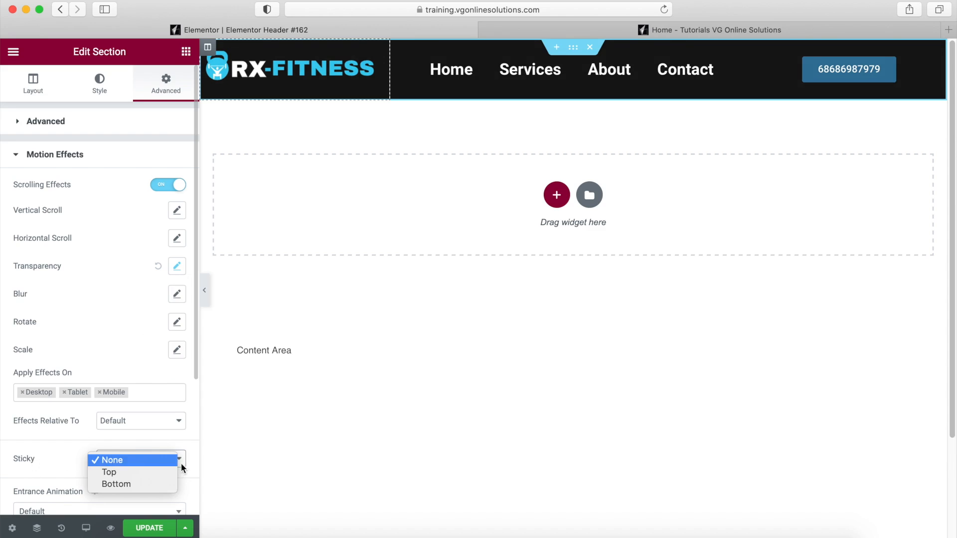
click(152, 474)
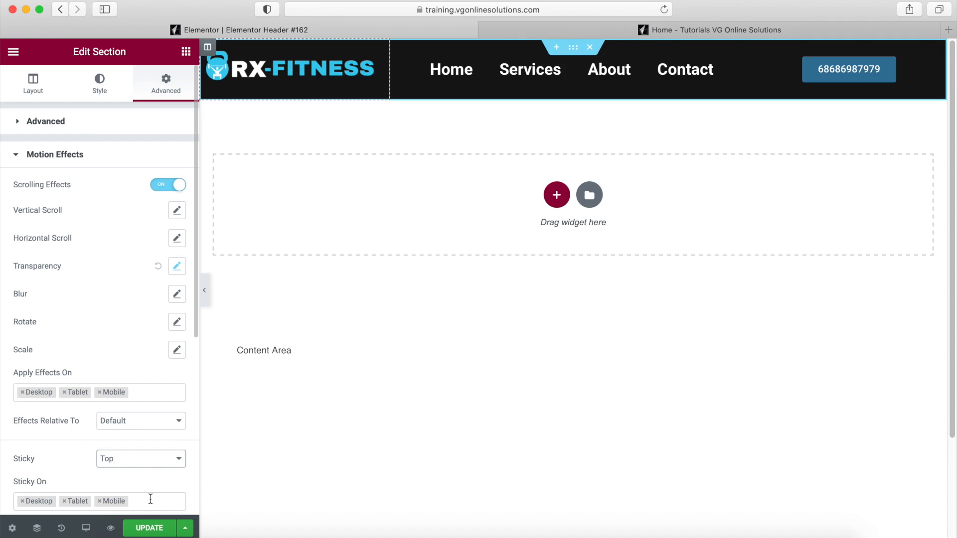
click(155, 530)
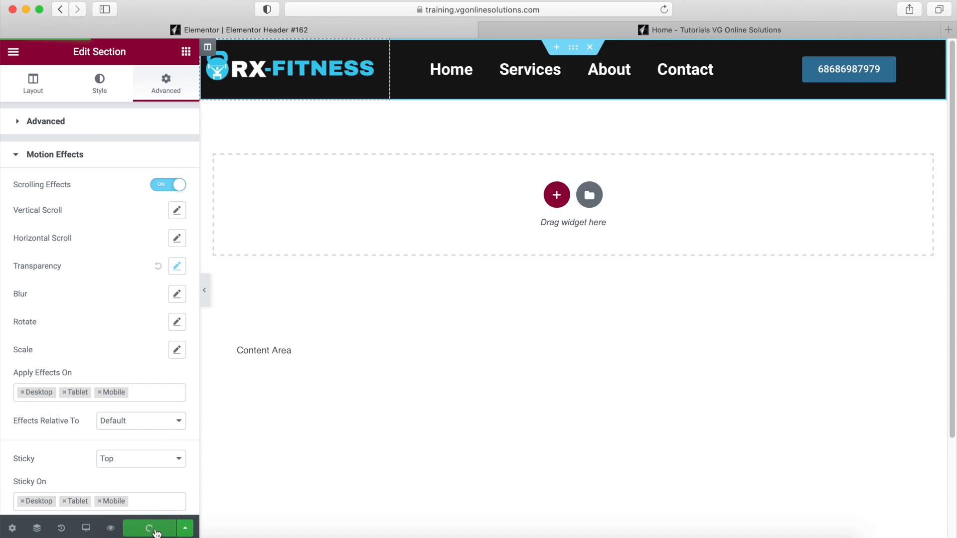
click(635, 28)
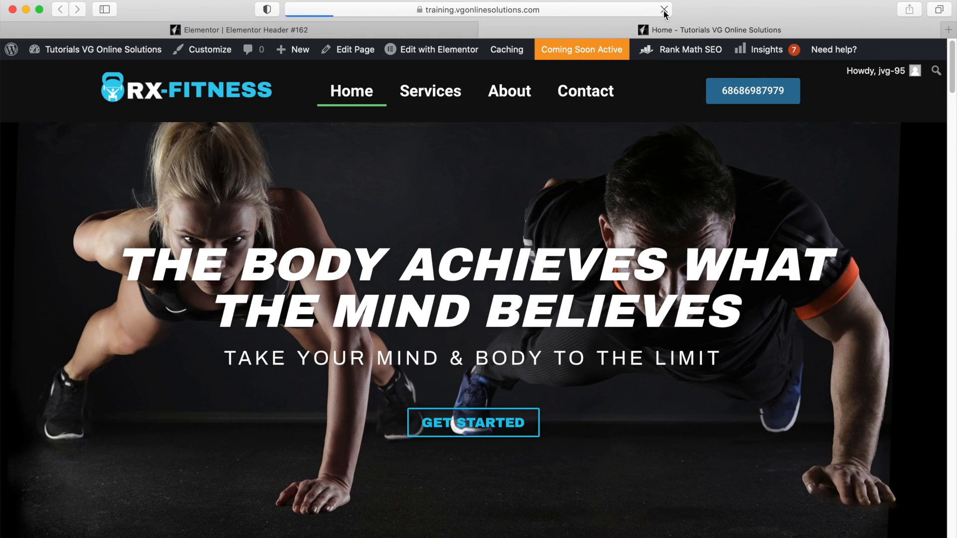
- Scroll the live home page down and back up to check the pinned header, then return to the editor
scroll(458, 248, down, 5)
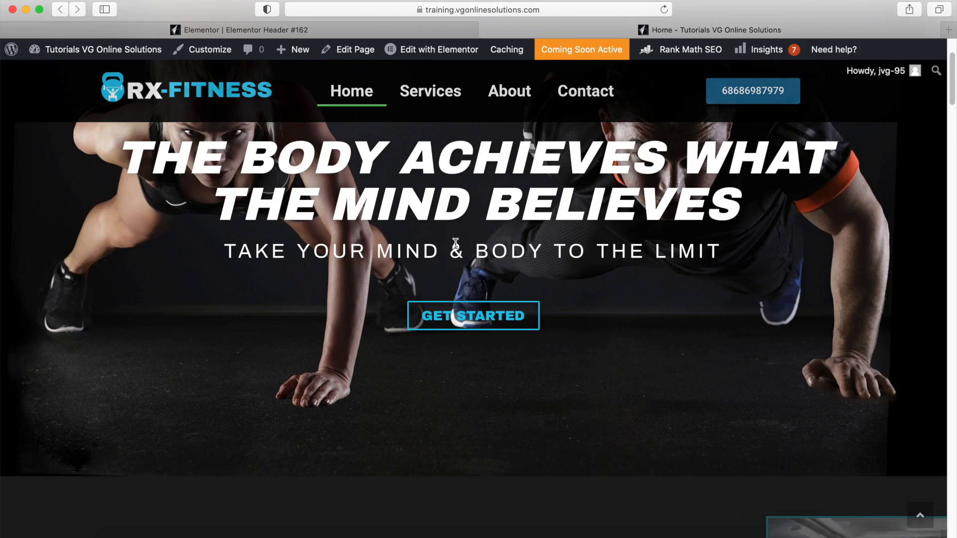
scroll(457, 248, down, 6)
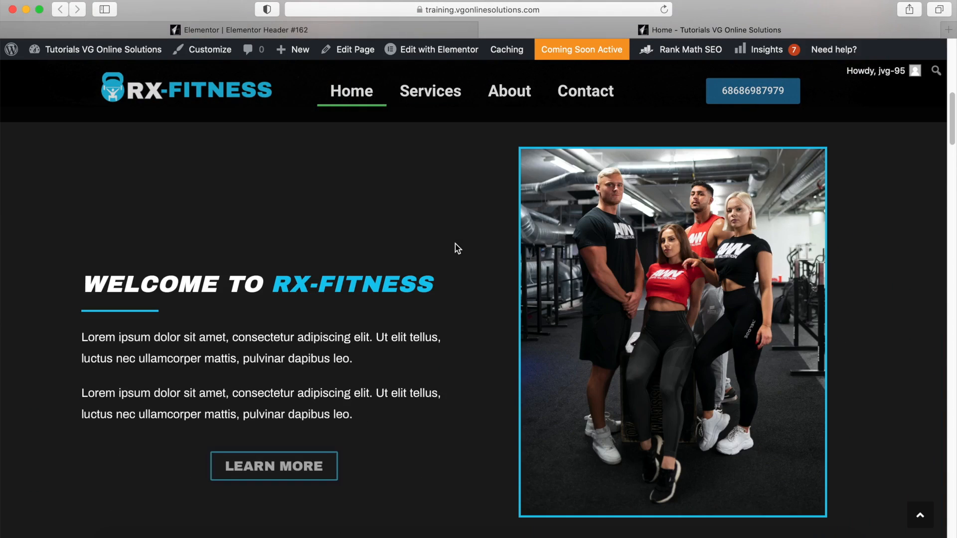
scroll(455, 244, down, 5)
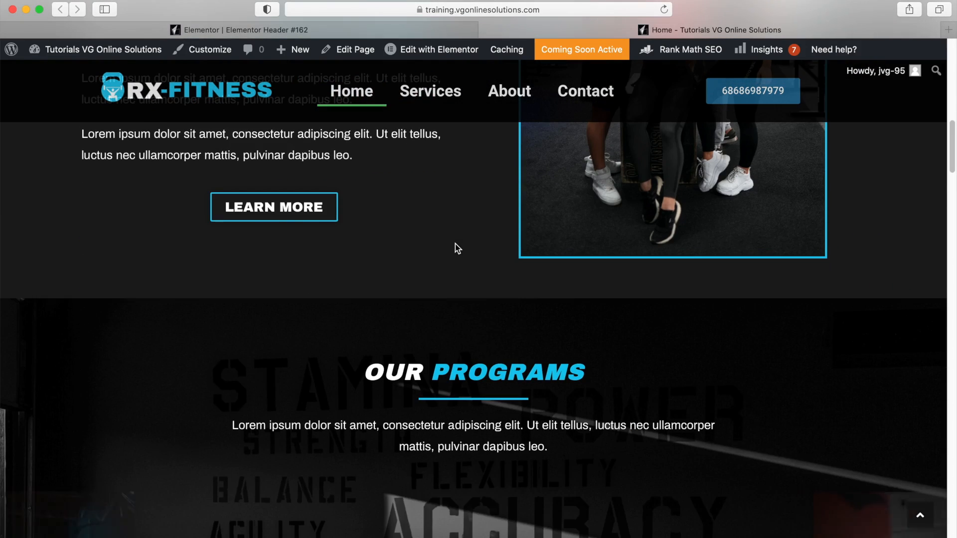
scroll(456, 246, down, 2)
scroll(456, 244, down, 5)
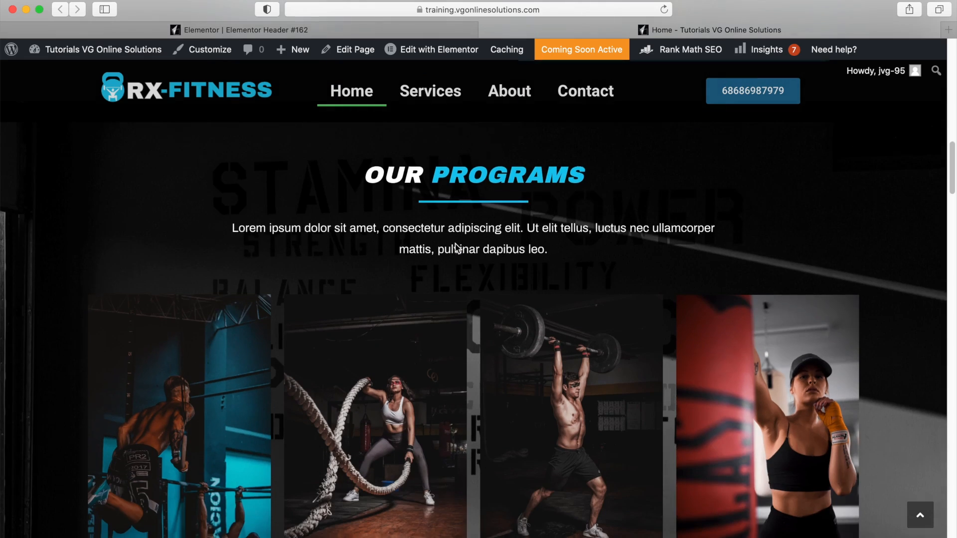
scroll(459, 247, up, 15)
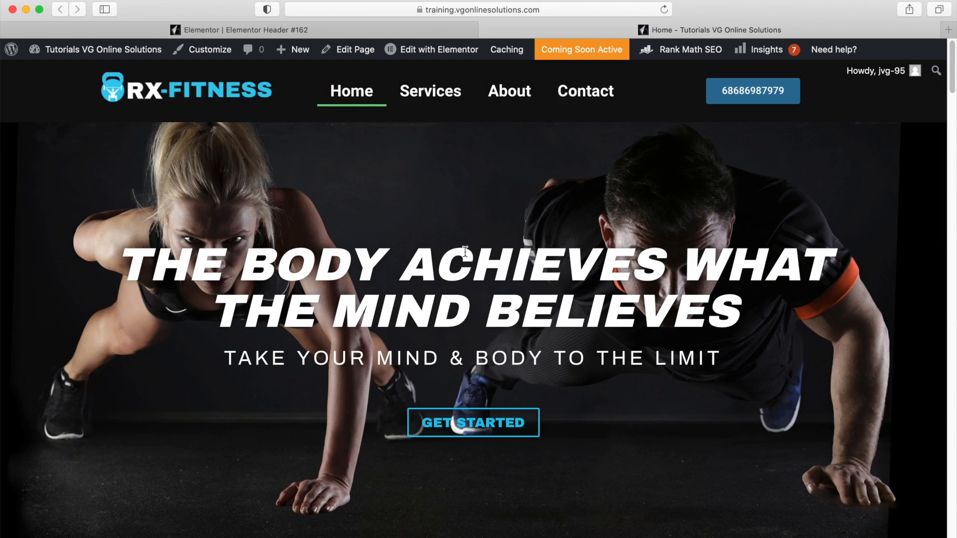
click(417, 34)
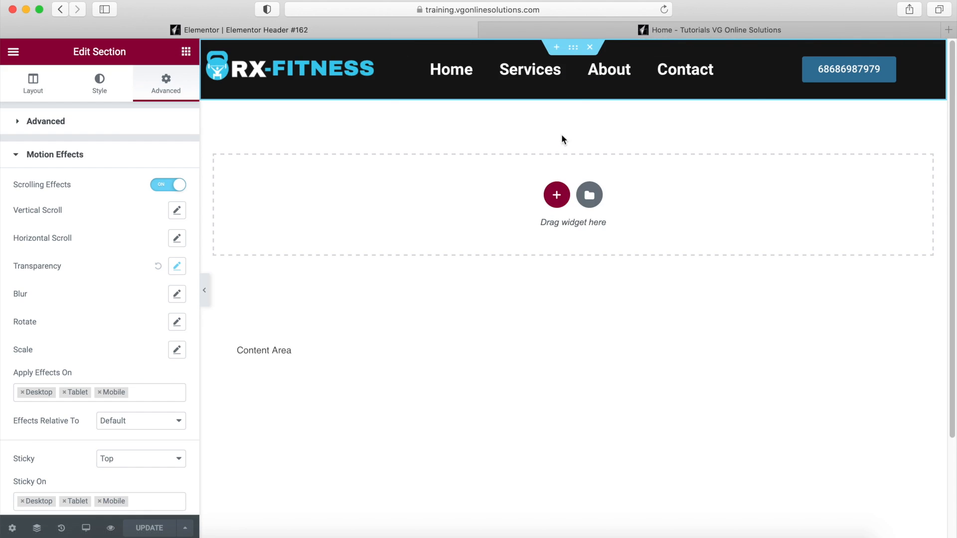
- Delete the header section and insert the Header – Business Website template imported from its JSON file
click(590, 48)
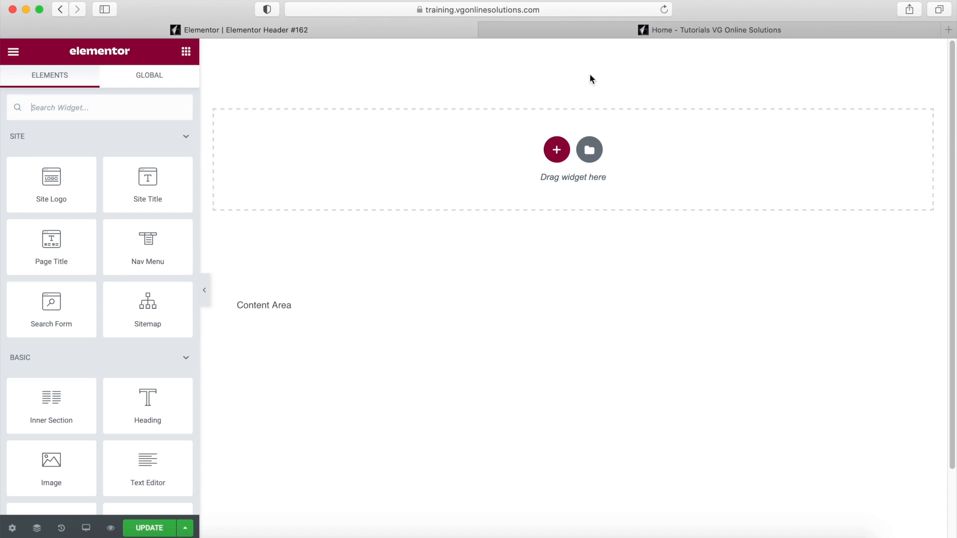
click(588, 151)
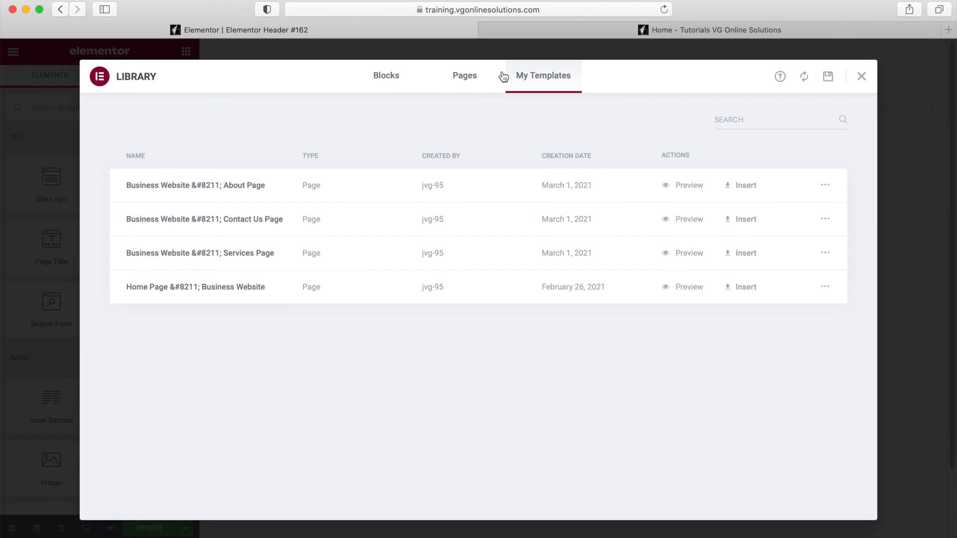
click(779, 78)
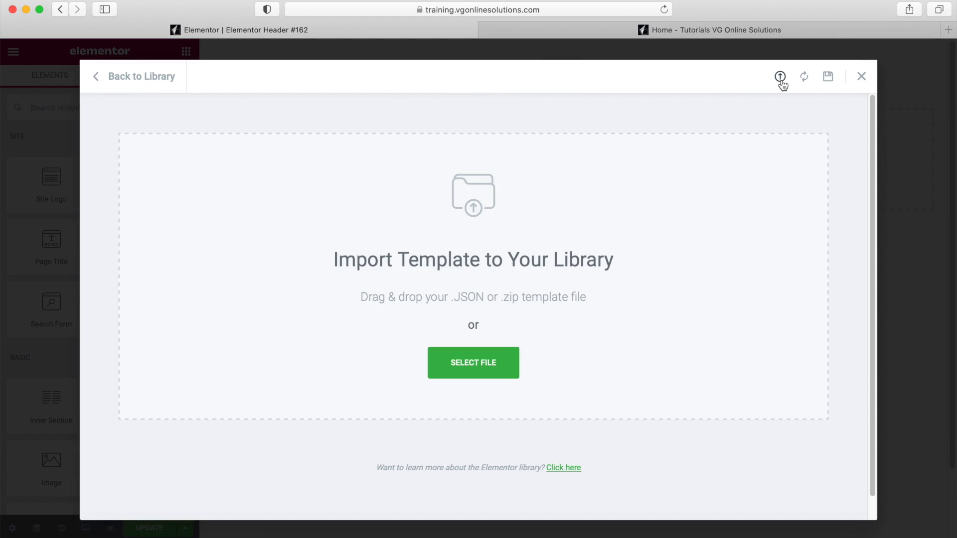
click(483, 366)
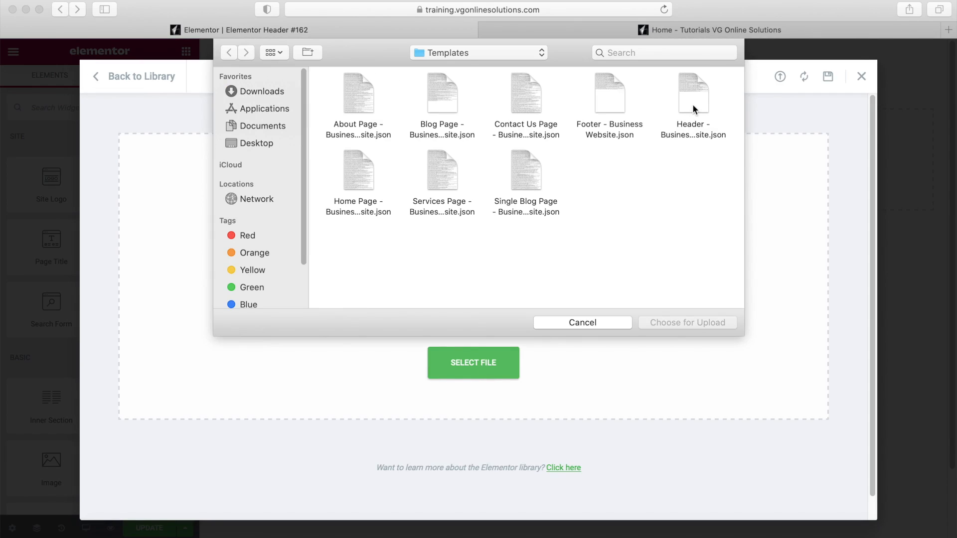
double_click(692, 104)
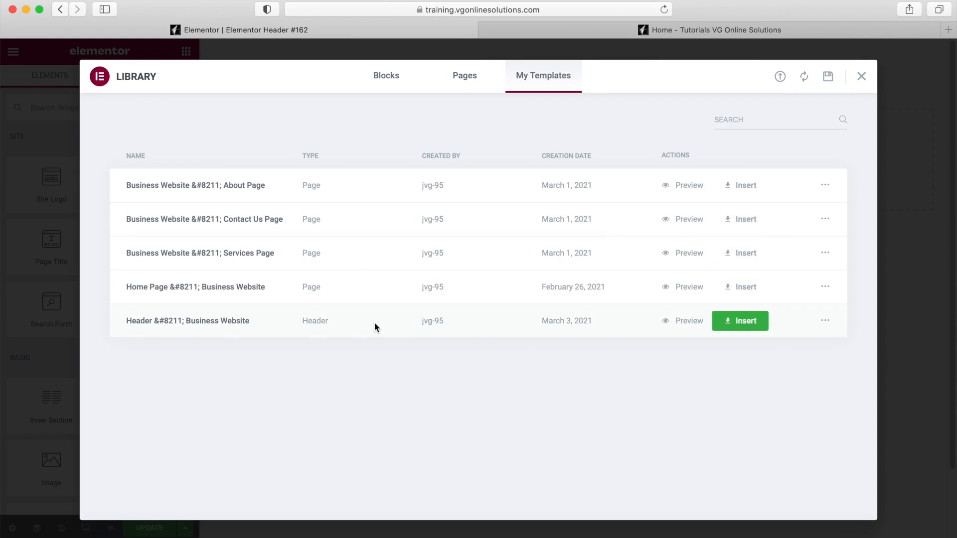
click(742, 321)
click(559, 340)
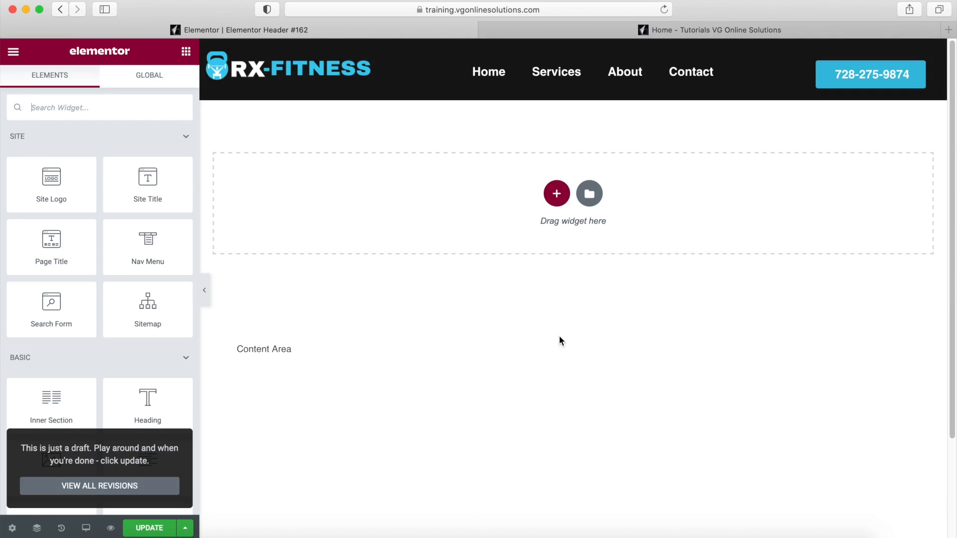
- Update the header and reload the live home page to view it
click(153, 529)
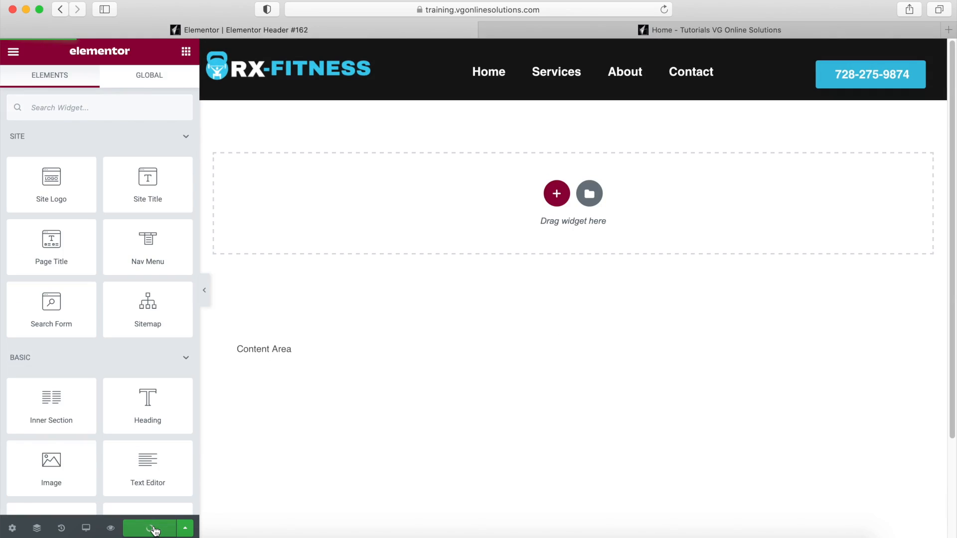
click(663, 29)
click(664, 10)
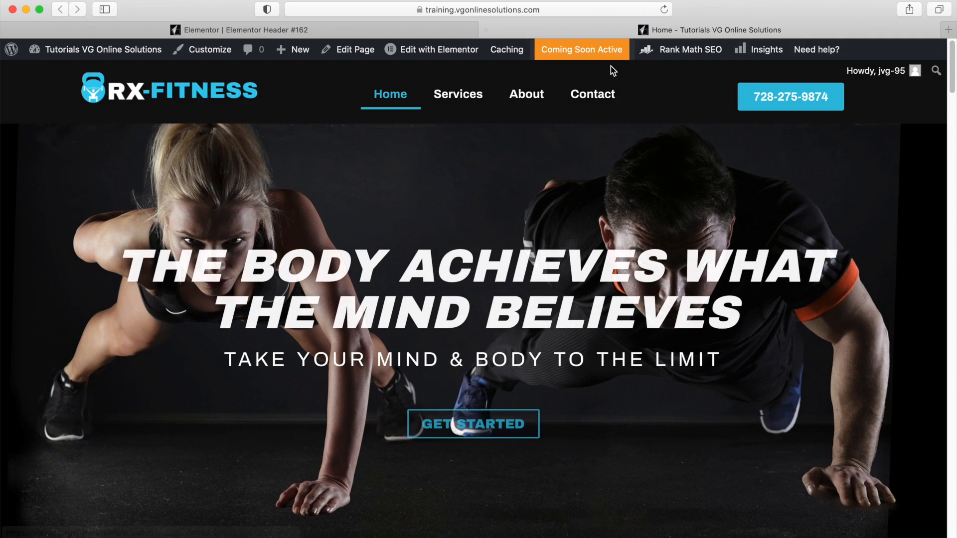
scroll(521, 241, down, 5)
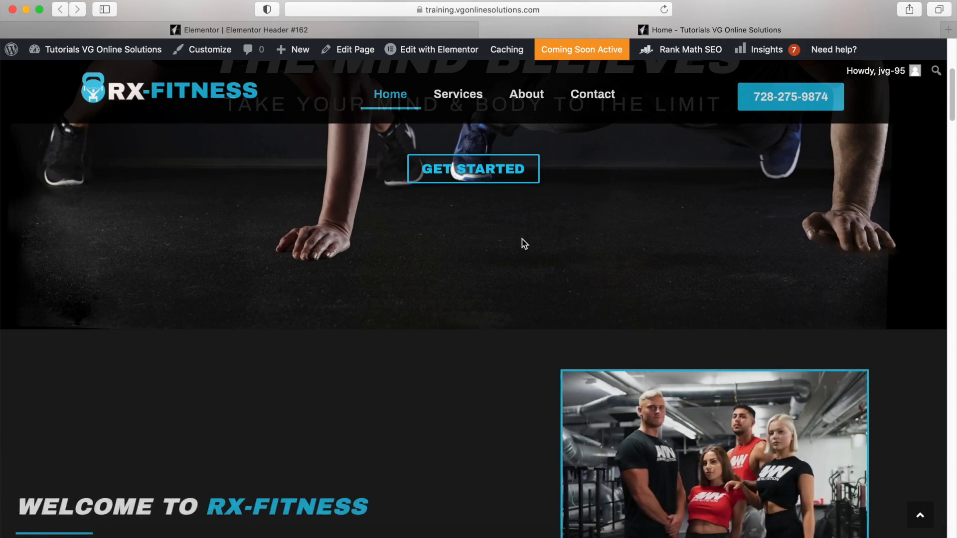
scroll(521, 241, up, 5)
- Narrow and re-widen the browser to check the collapsing menu, then return to the editor
drag(945, 156, 464, 159)
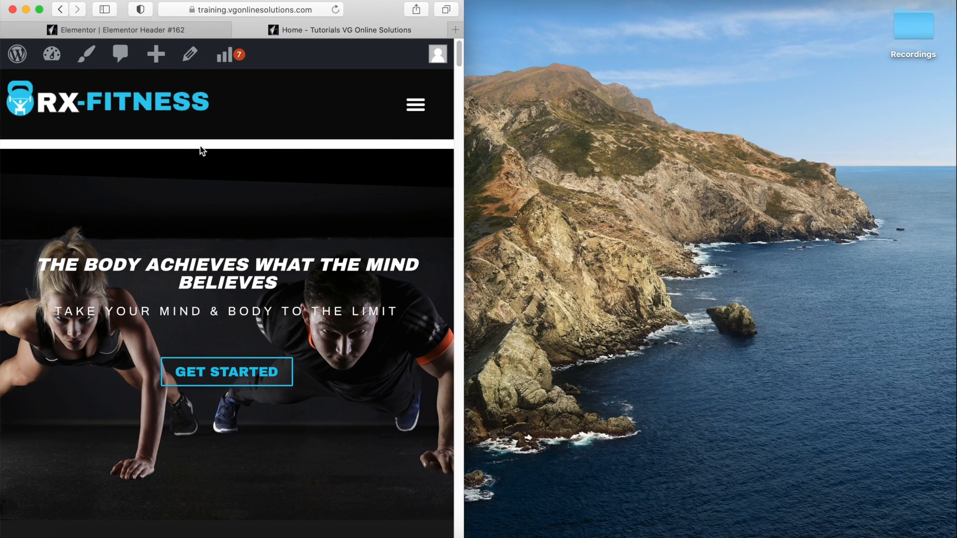
drag(463, 75, 952, 78)
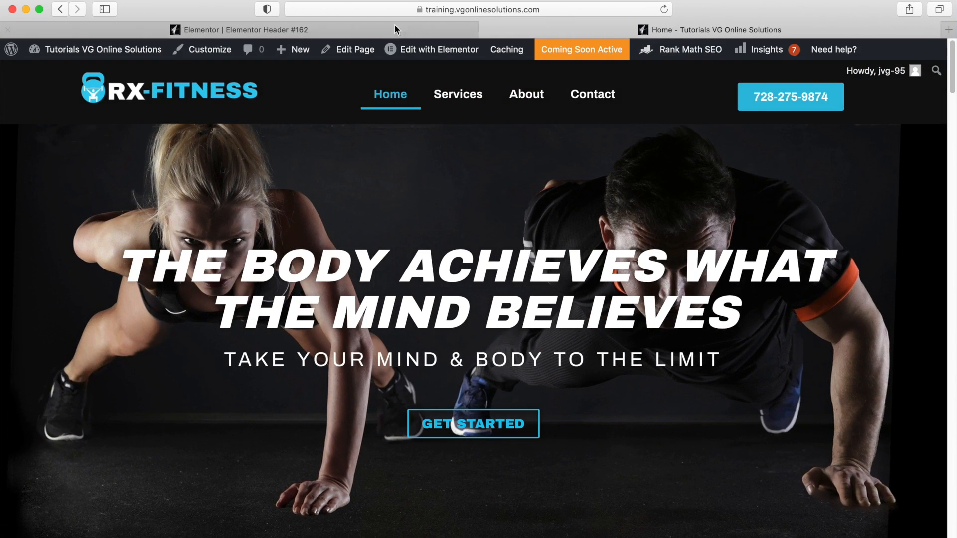
click(352, 30)
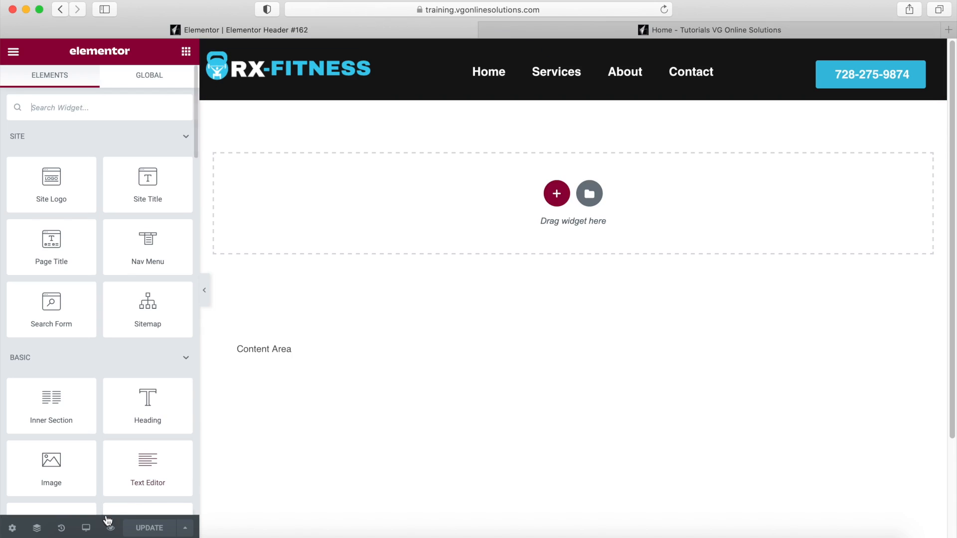
- Set the header section's top margin to -20 in tablet view
click(84, 527)
click(77, 472)
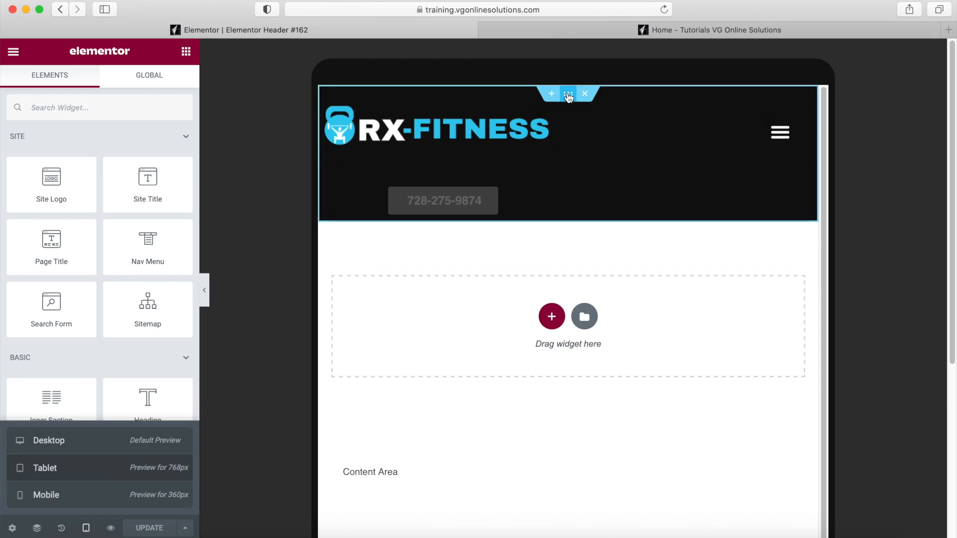
click(568, 95)
click(19, 171)
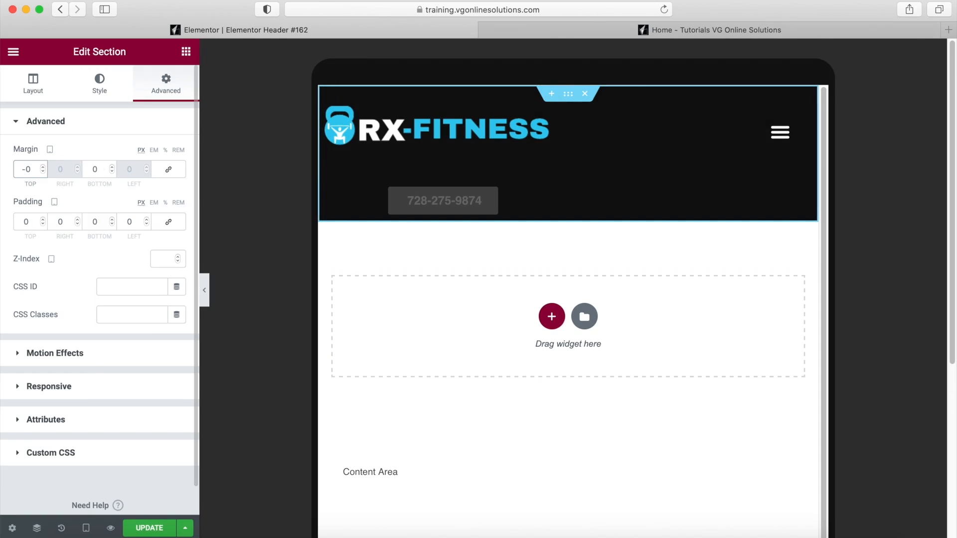
- Set the mobile top margin to -20, save the update, and open the live home page
click(86, 528)
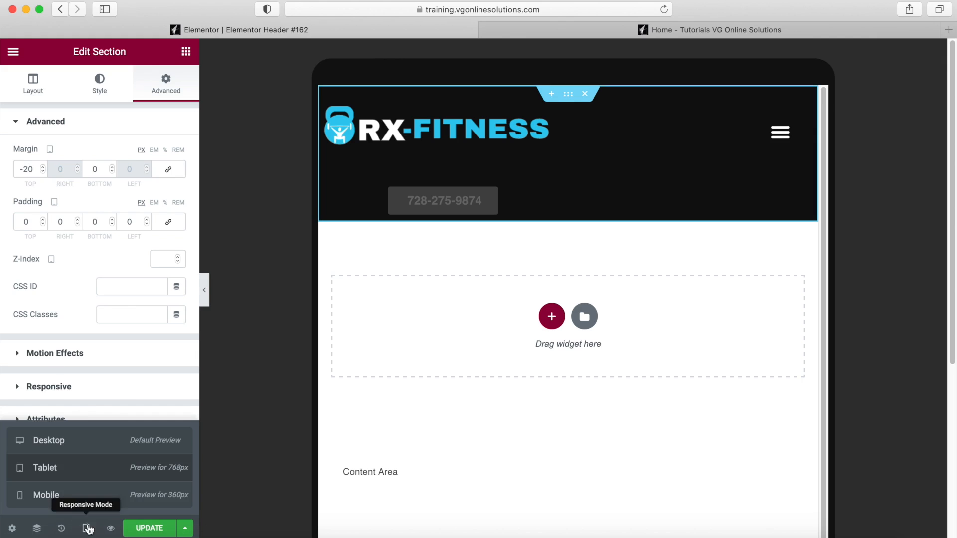
click(68, 495)
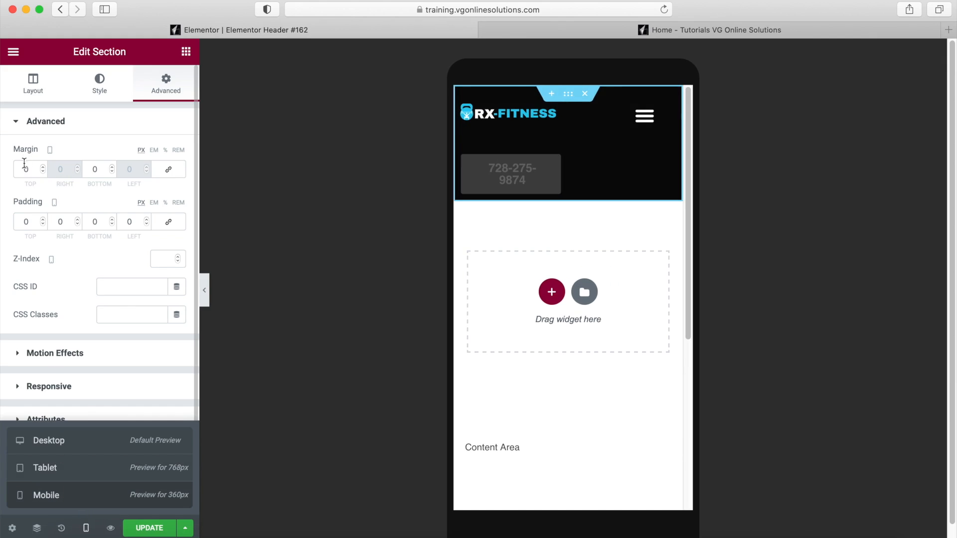
click(26, 170)
text(-2)
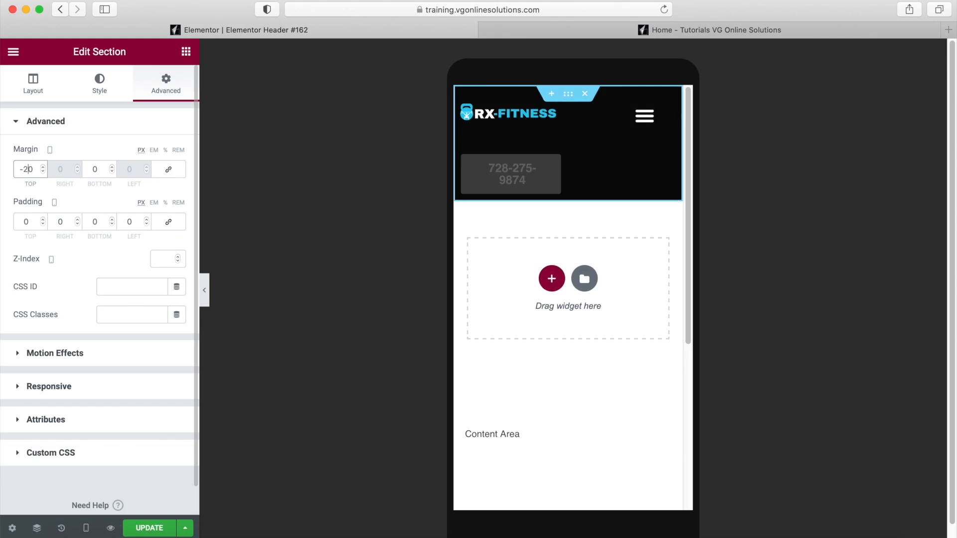
click(153, 530)
click(755, 33)
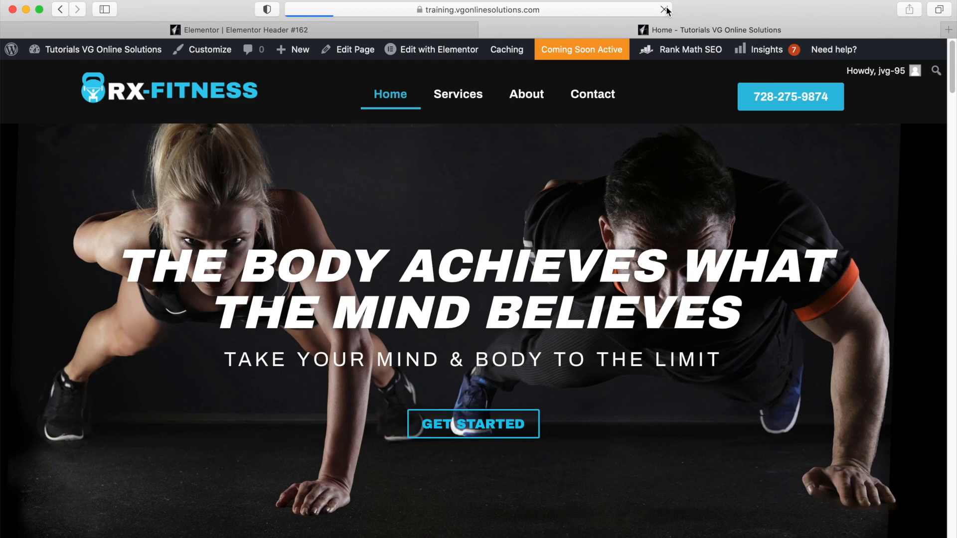
drag(953, 110, 368, 92)
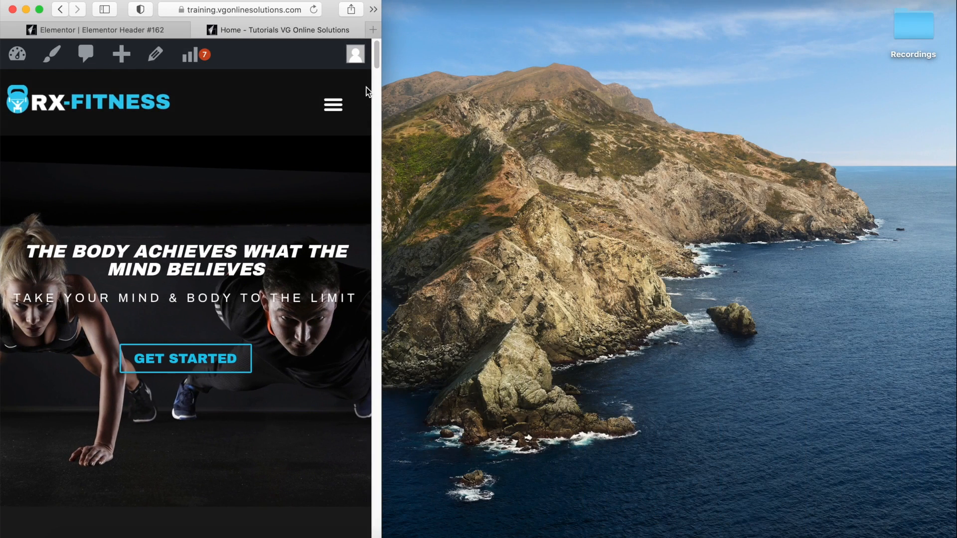
drag(386, 89, 890, 112)
double_click(890, 114)
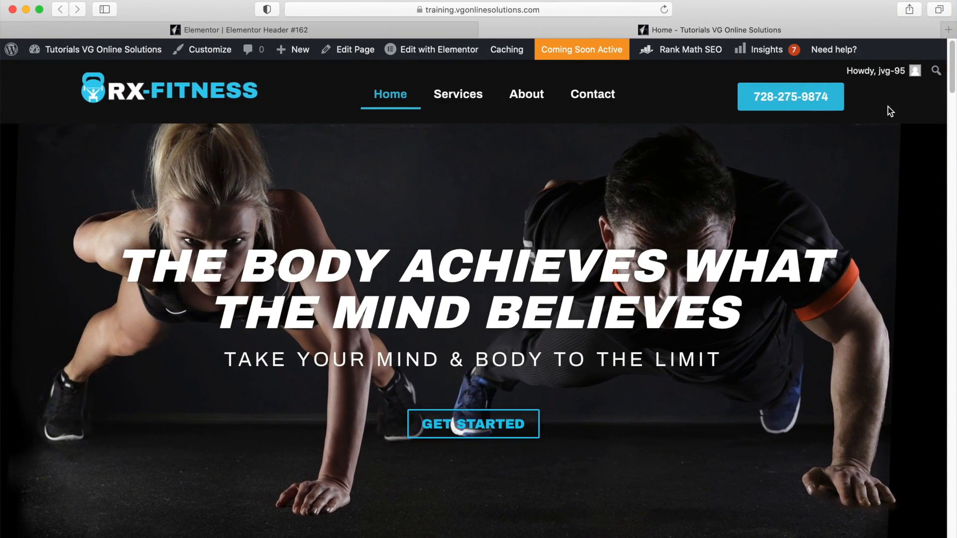